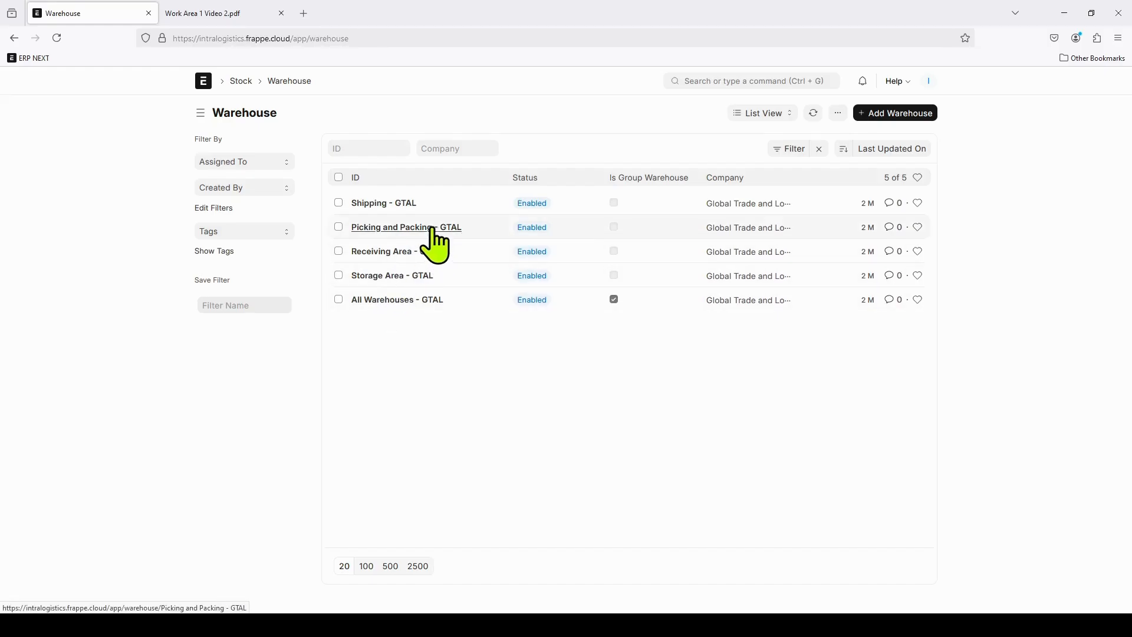
- Search for the Item list and open it from the Warehouse list
{"action": "left_click", "coordinate": [383, 198]}
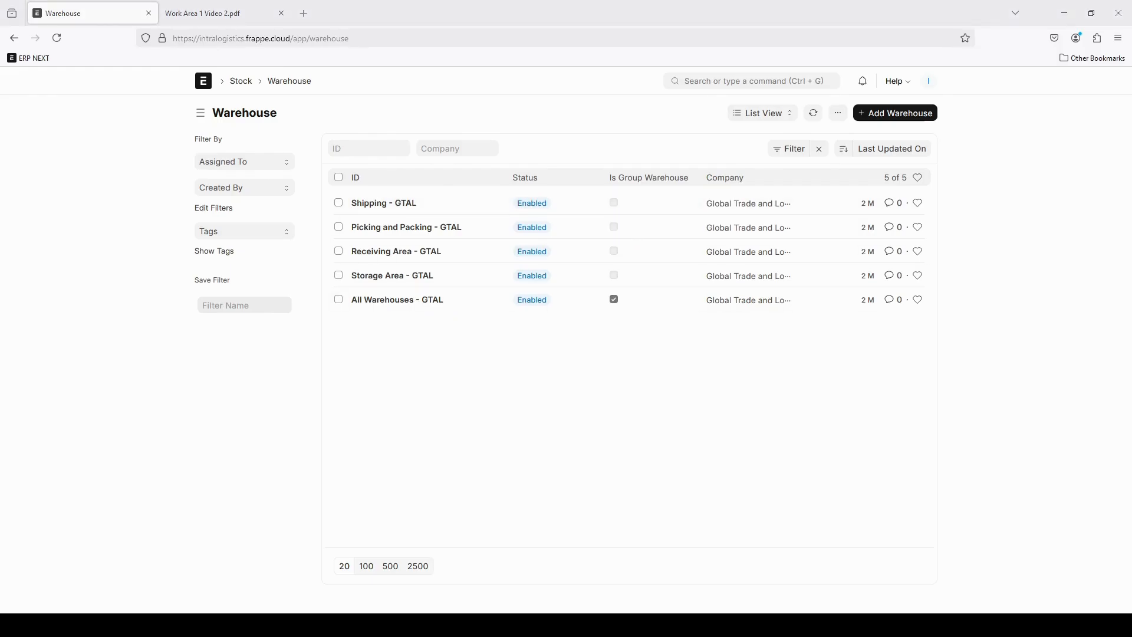
{"action": "left_click", "coordinate": [741, 83]}
{"action": "type", "text": "ite"}
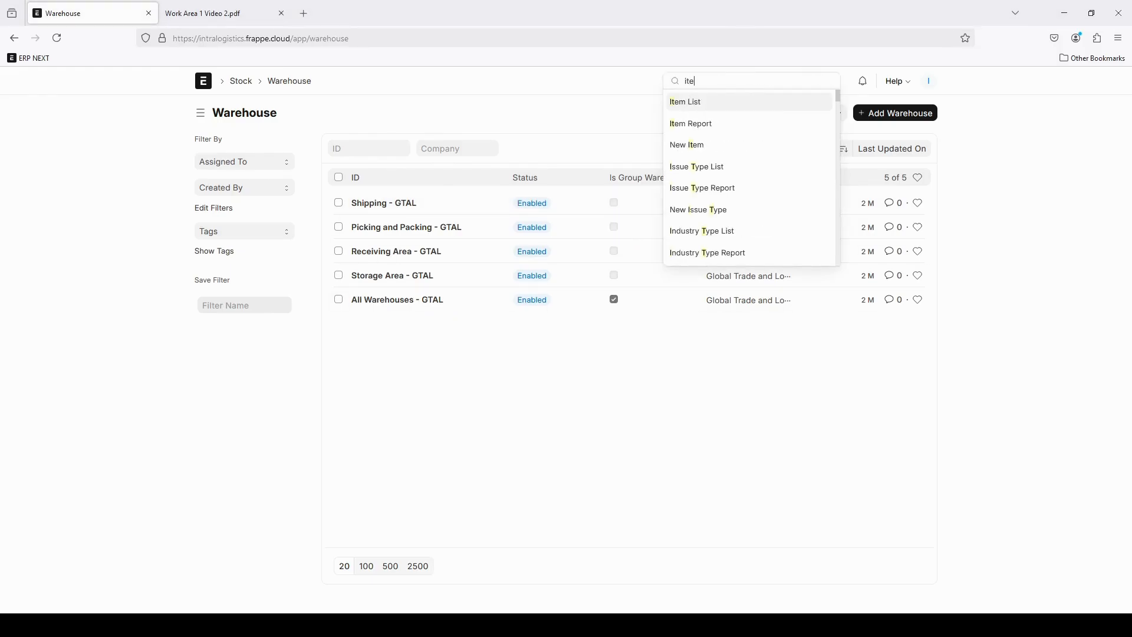
{"action": "left_click", "coordinate": [725, 102]}
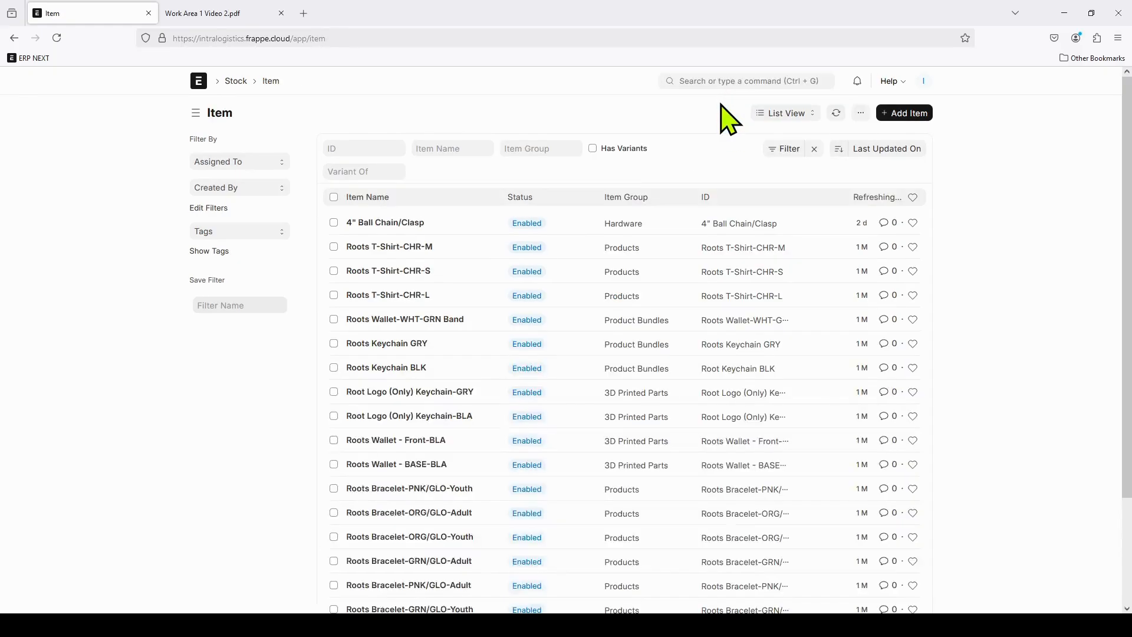
- Examine the items in the list, comparing their names and the item groups they belong to
{"action": "scroll", "coordinate": [586, 316], "scroll_direction": "down", "scroll_amount": 3}
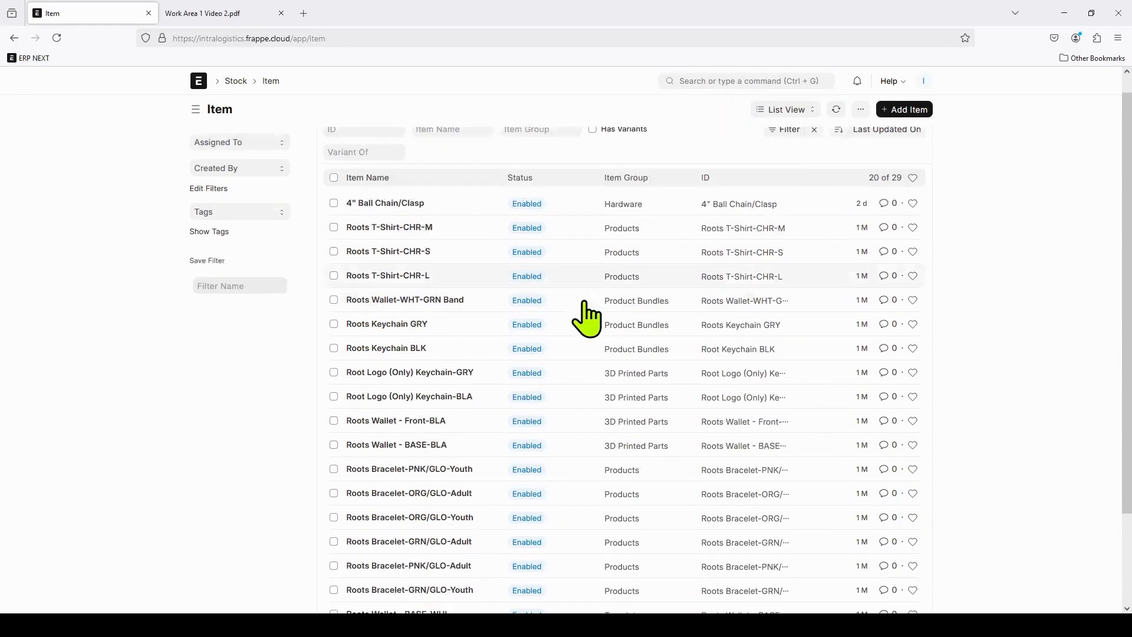
{"action": "scroll", "coordinate": [584, 324], "scroll_direction": "up", "scroll_amount": 3}
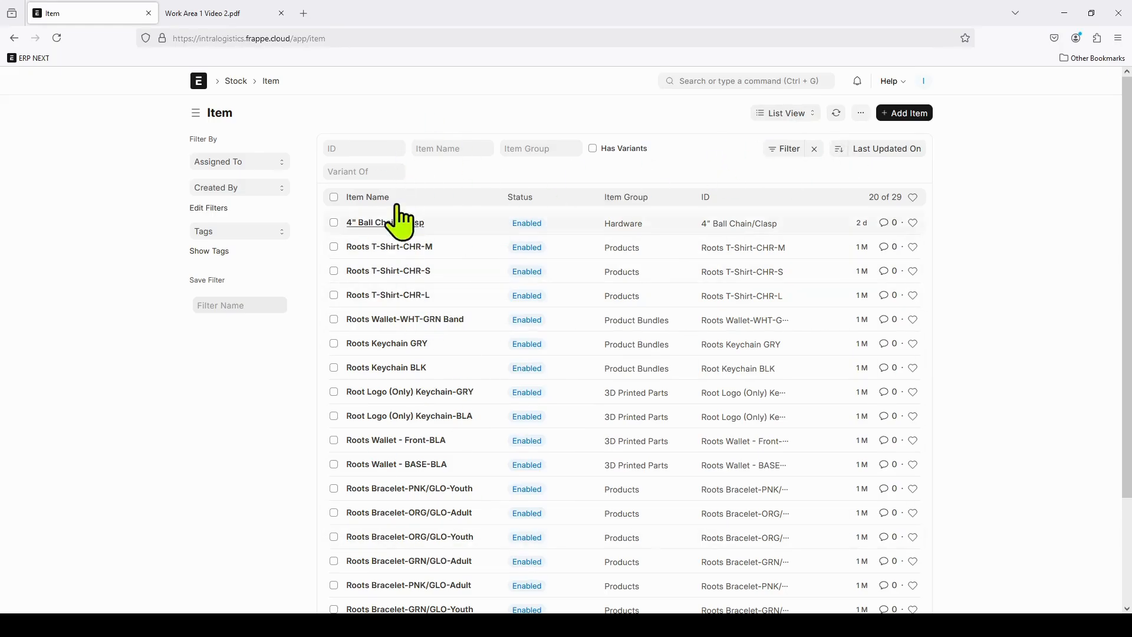
{"action": "scroll", "coordinate": [411, 431], "scroll_direction": "down", "scroll_amount": 3}
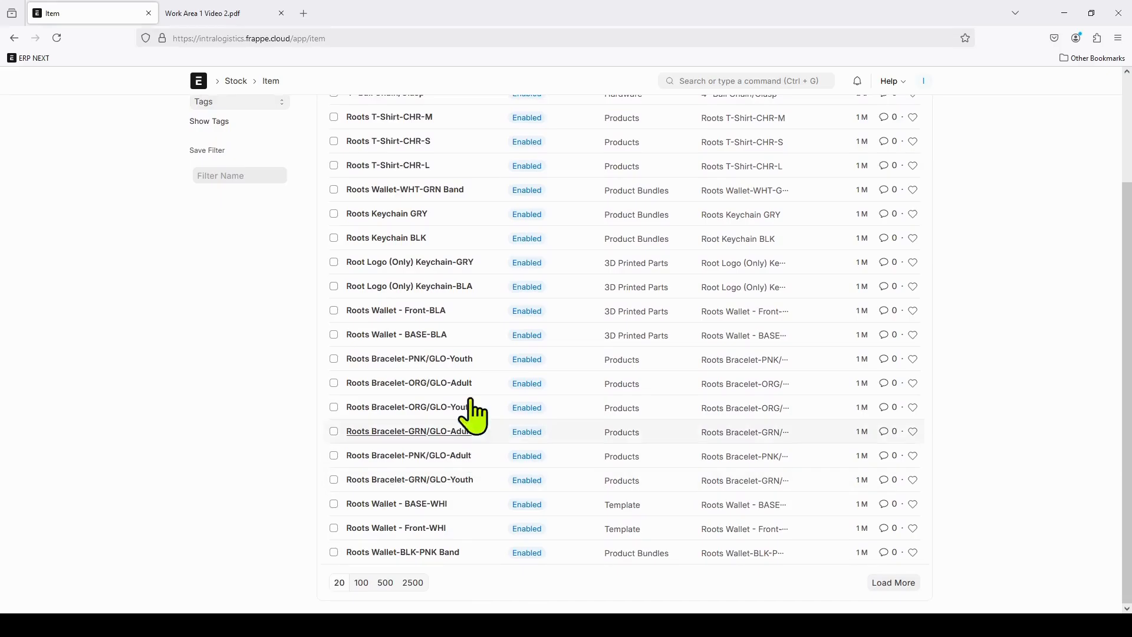
{"action": "scroll", "coordinate": [468, 430], "scroll_direction": "up", "scroll_amount": 5}
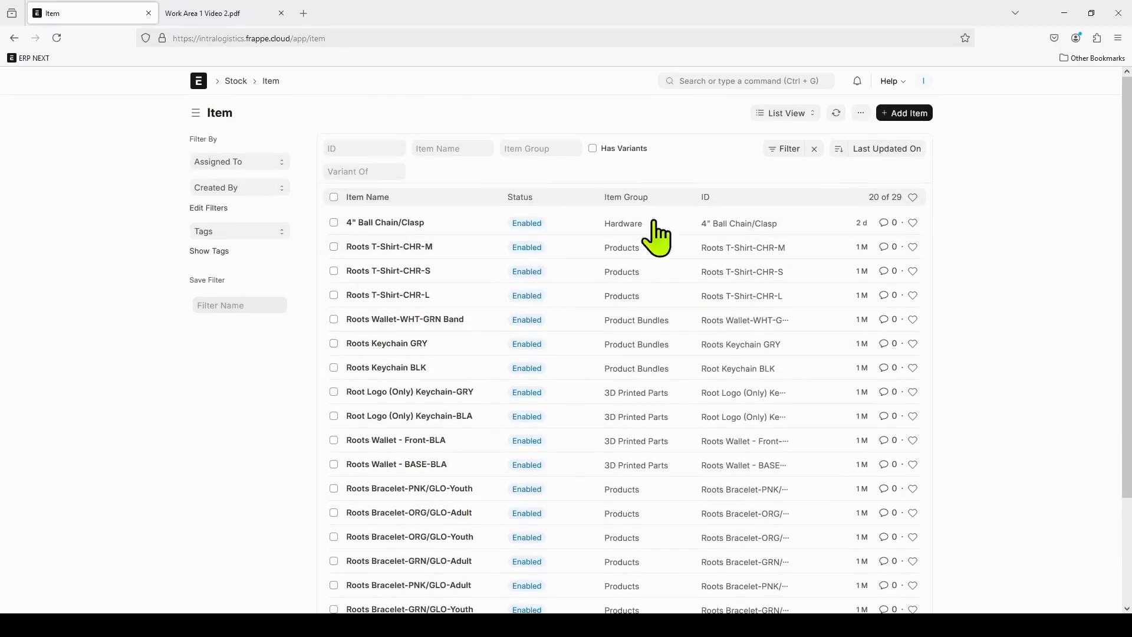
{"action": "scroll", "coordinate": [654, 351], "scroll_direction": "down", "scroll_amount": 3}
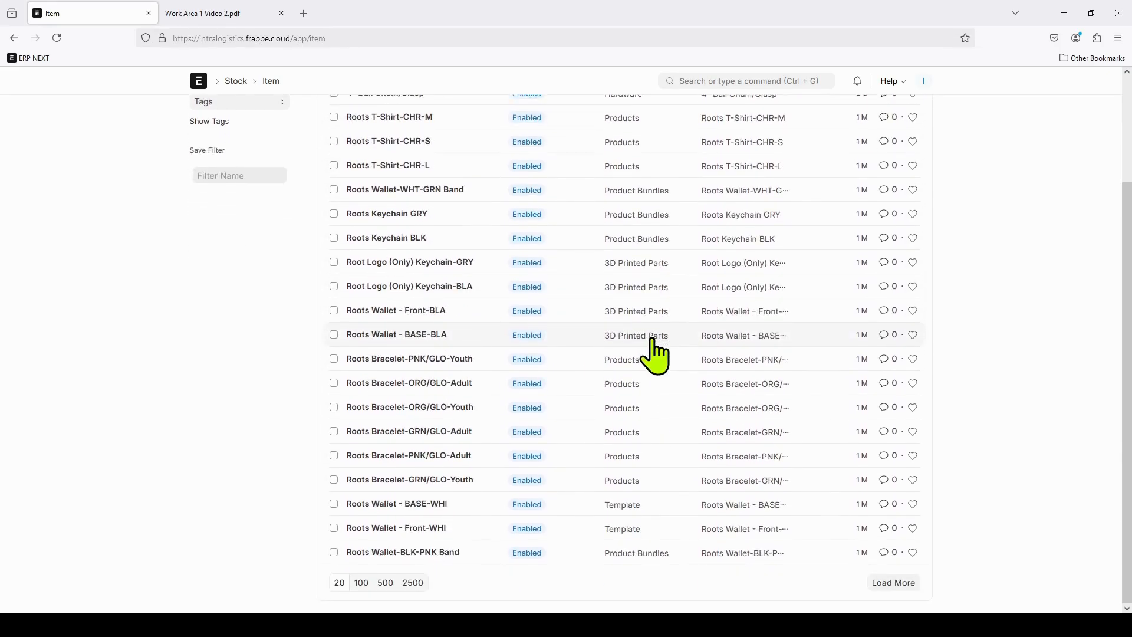
{"action": "scroll", "coordinate": [654, 354], "scroll_direction": "up", "scroll_amount": 4}
{"action": "scroll", "coordinate": [745, 266], "scroll_direction": "down", "scroll_amount": 1}
{"action": "scroll", "coordinate": [751, 306], "scroll_direction": "down", "scroll_amount": 2}
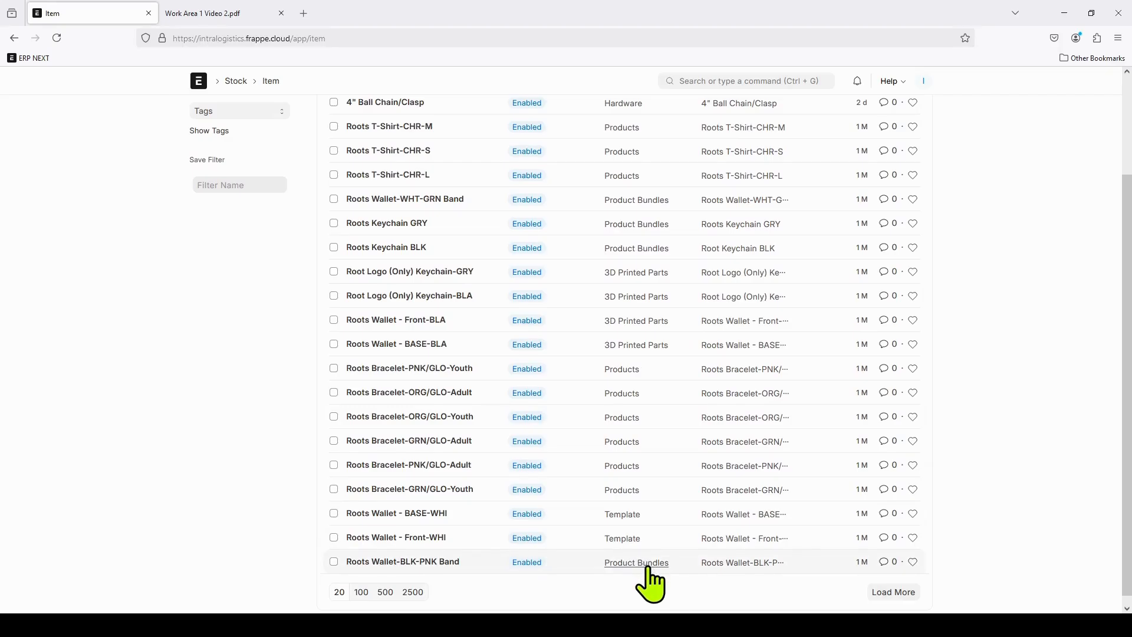
{"action": "scroll", "coordinate": [651, 581], "scroll_direction": "up", "scroll_amount": 3}
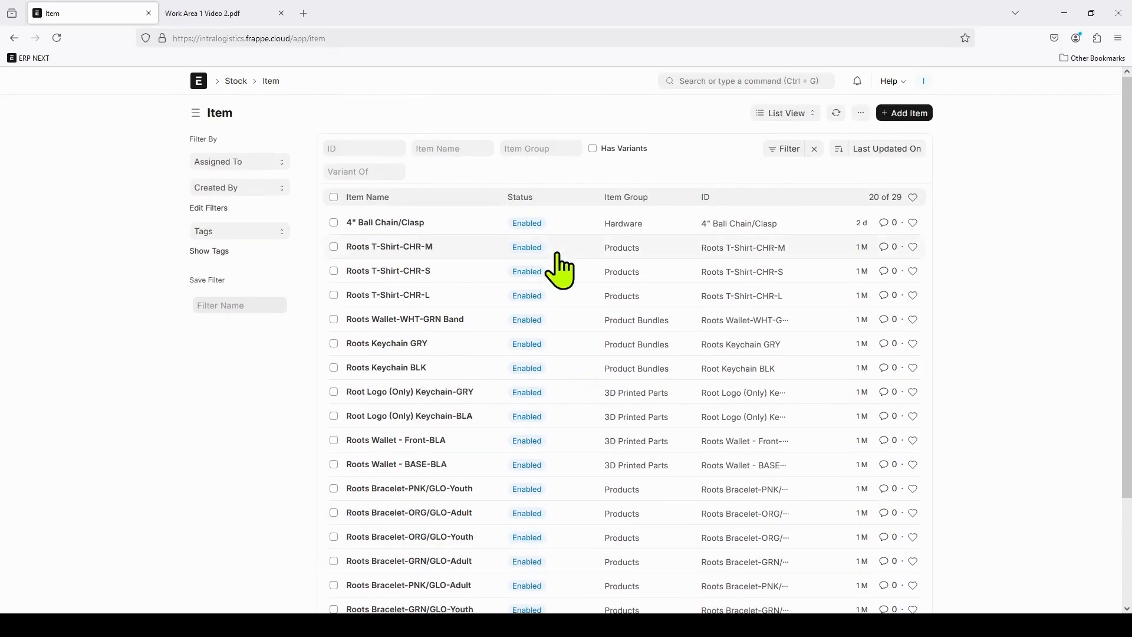
- Switch the Item list from List View to Image View
{"action": "left_click", "coordinate": [810, 112]}
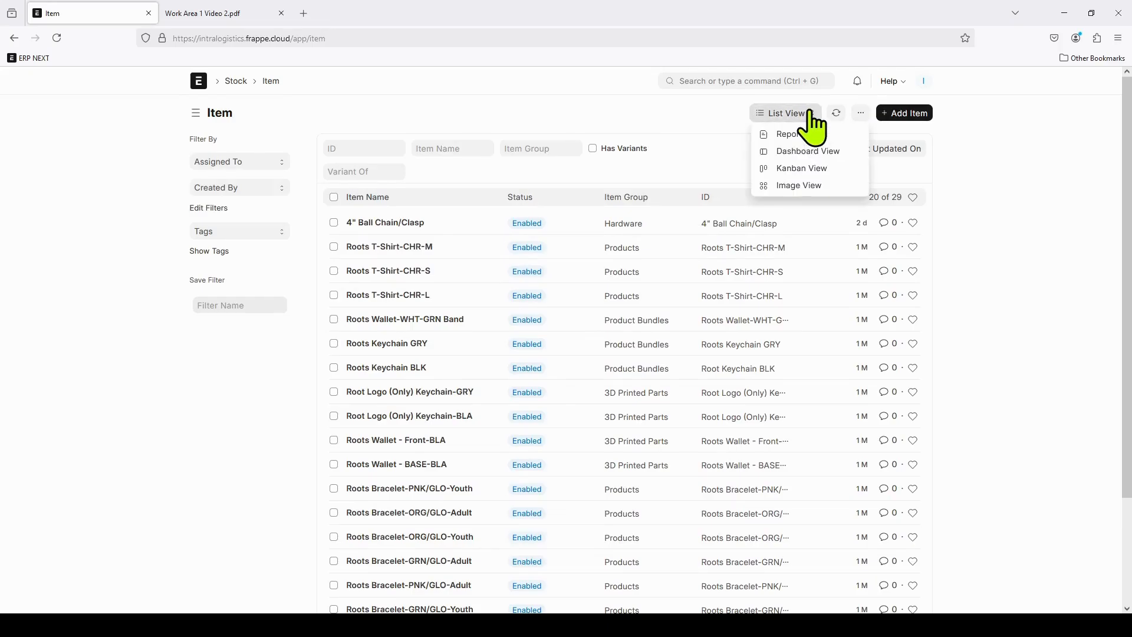
{"action": "left_click", "coordinate": [811, 114]}
{"action": "left_click", "coordinate": [810, 115]}
{"action": "left_click", "coordinate": [784, 185]}
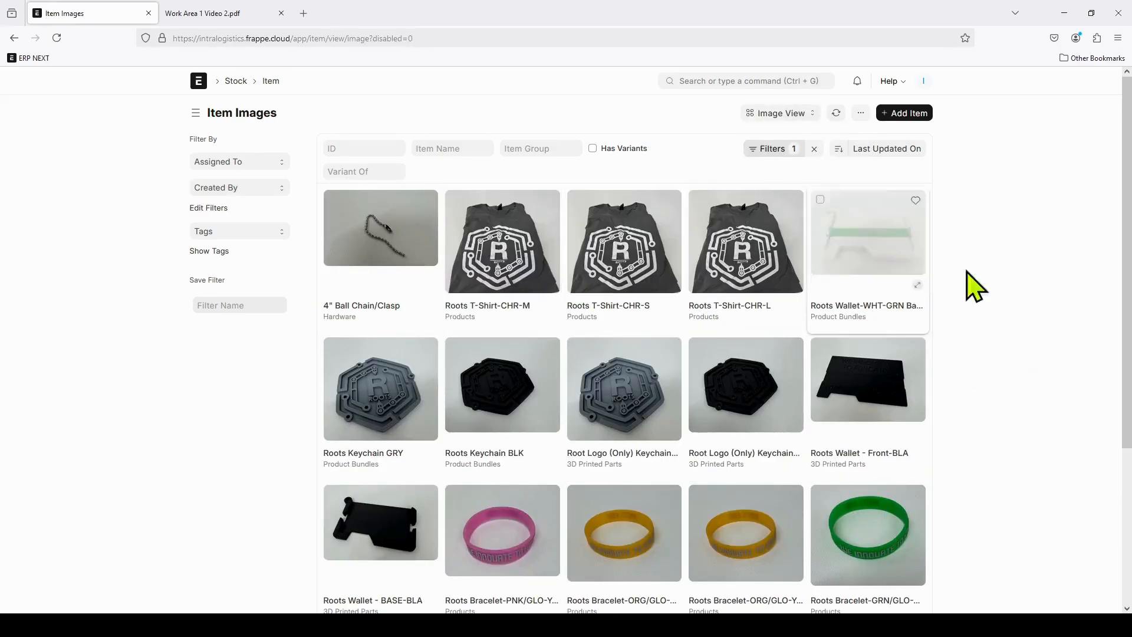
- Look through the item images and open the Roots T-Shirt-CHR-M item record
{"action": "scroll", "coordinate": [777, 339], "scroll_direction": "down", "scroll_amount": 2}
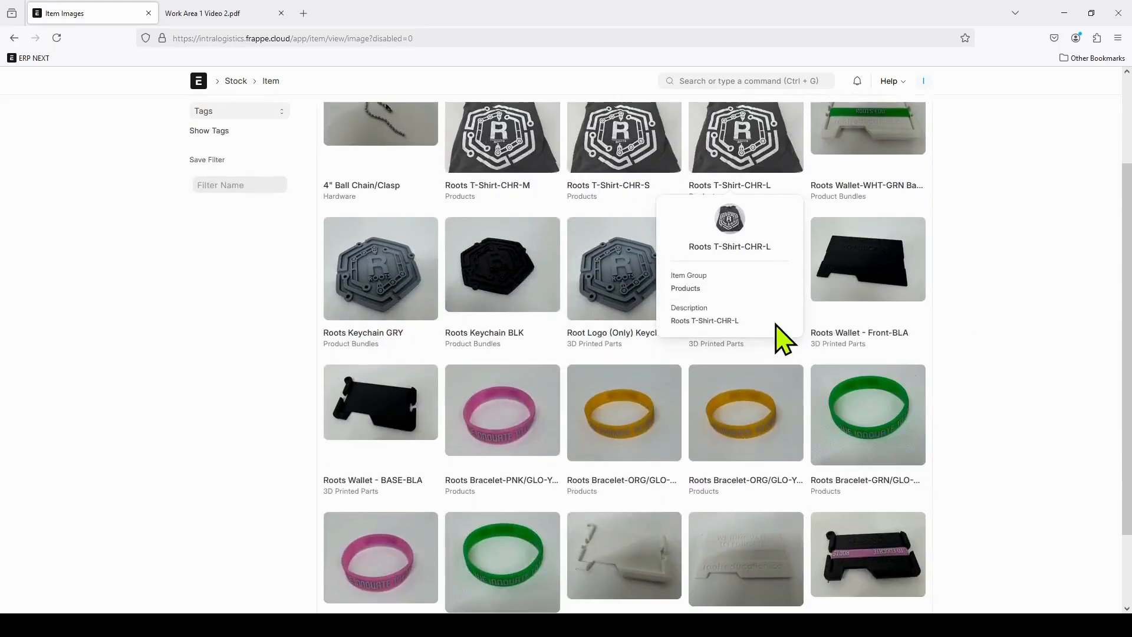
{"action": "scroll", "coordinate": [777, 339], "scroll_direction": "down", "scroll_amount": 2}
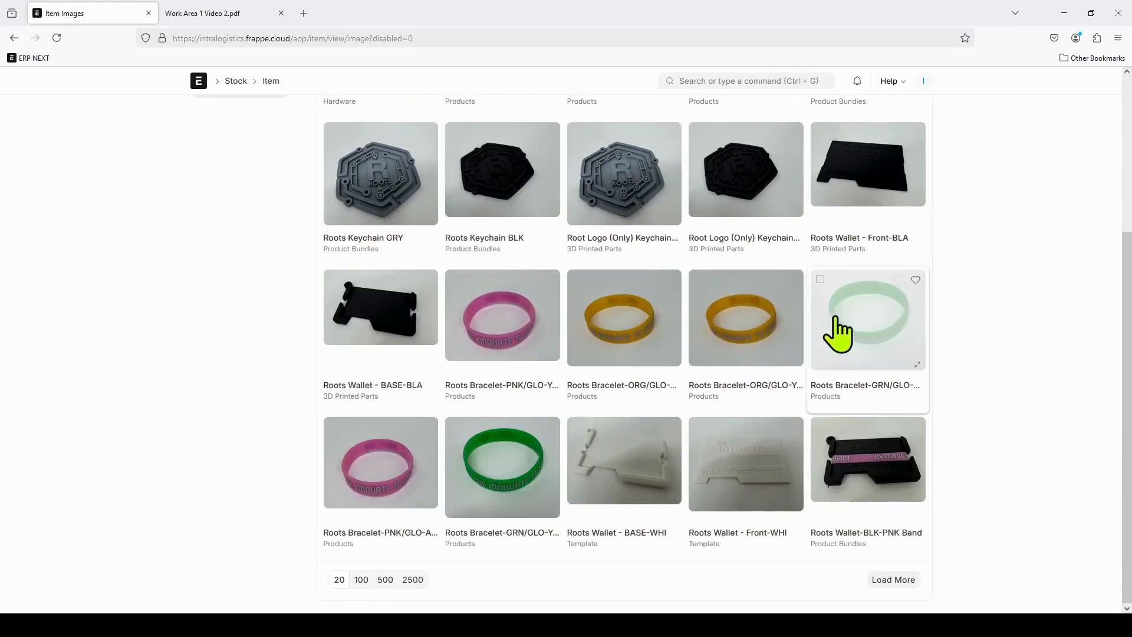
{"action": "scroll", "coordinate": [786, 359], "scroll_direction": "up", "scroll_amount": 1}
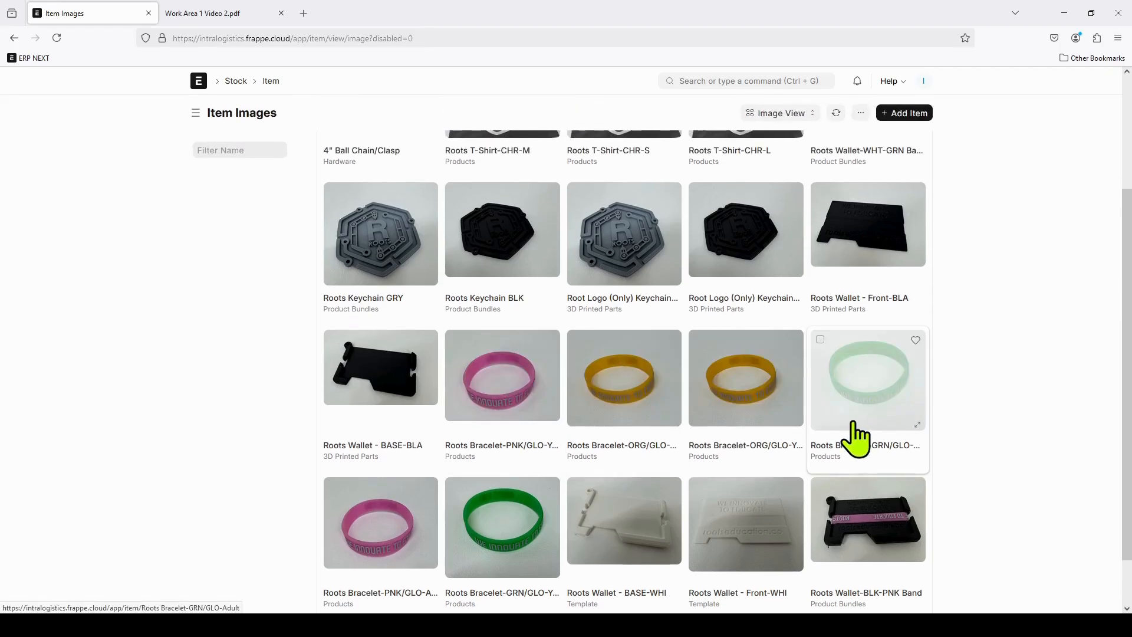
{"action": "scroll", "coordinate": [821, 424], "scroll_direction": "up", "scroll_amount": 1}
{"action": "scroll", "coordinate": [662, 430], "scroll_direction": "up", "scroll_amount": 1}
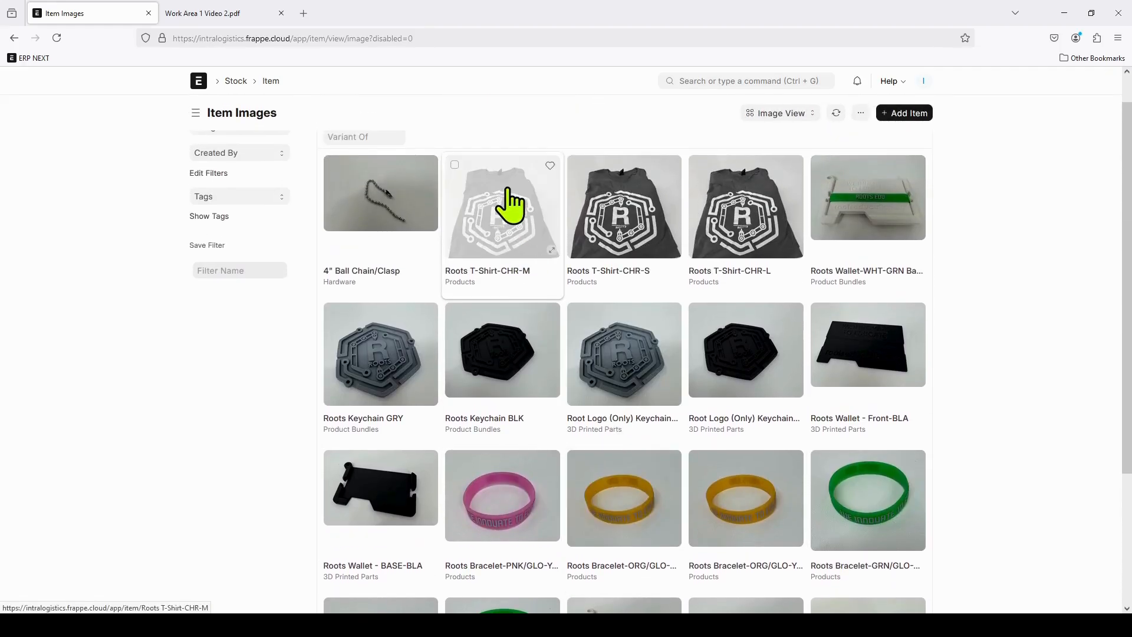
{"action": "left_click", "coordinate": [508, 203]}
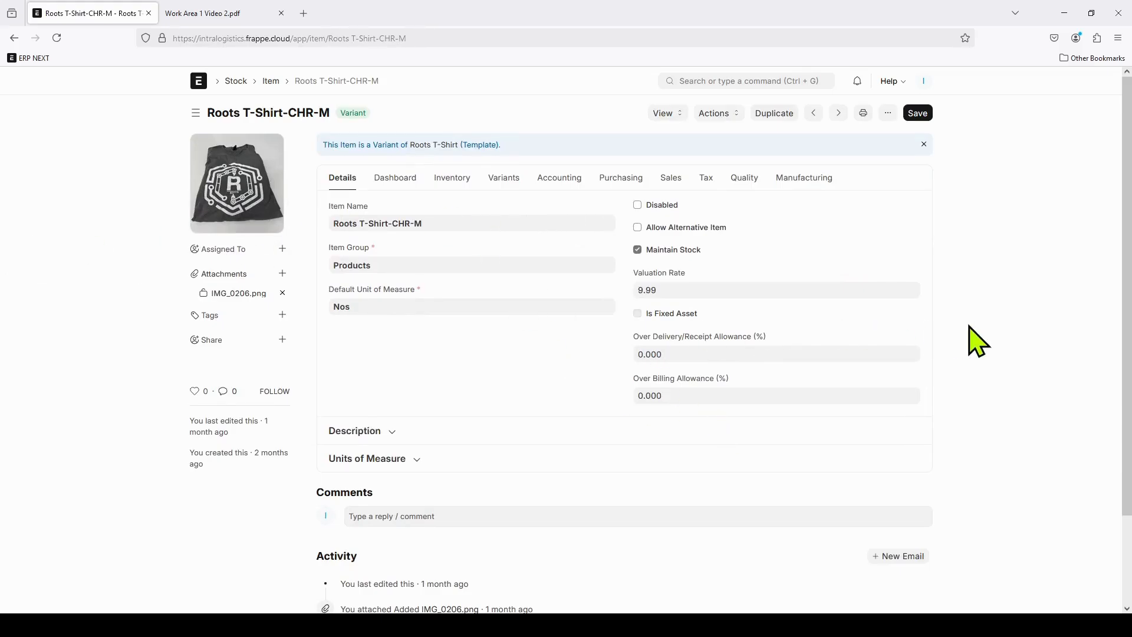
- Search for "item g" and open the Item Group List
{"action": "mouse_move", "coordinate": [213, 187]}
{"action": "left_click", "coordinate": [706, 83]}
{"action": "type", "text": "item g"}
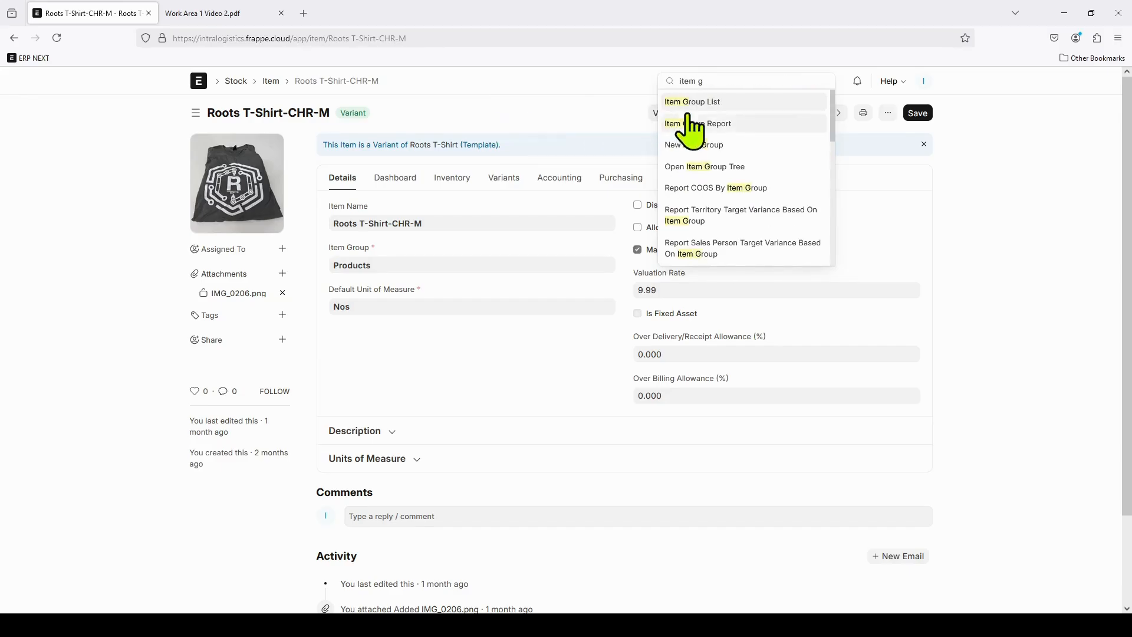
{"action": "left_click", "coordinate": [721, 103]}
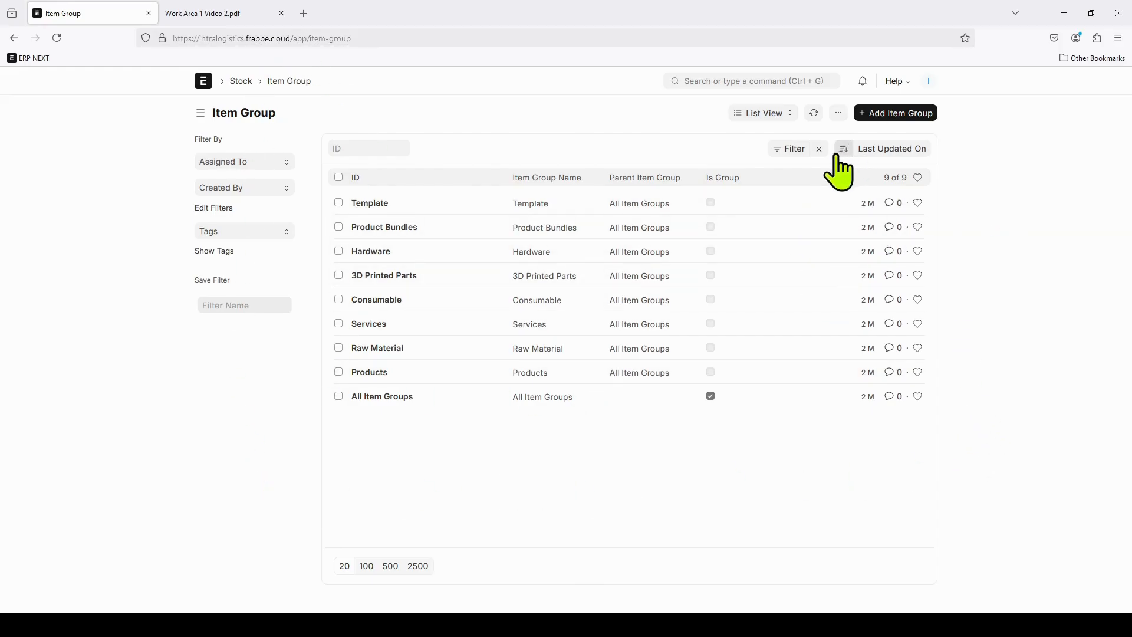
- Go back to the Item list through the search and look over its entries
{"action": "left_click", "coordinate": [707, 81]}
{"action": "type", "text": "it"}
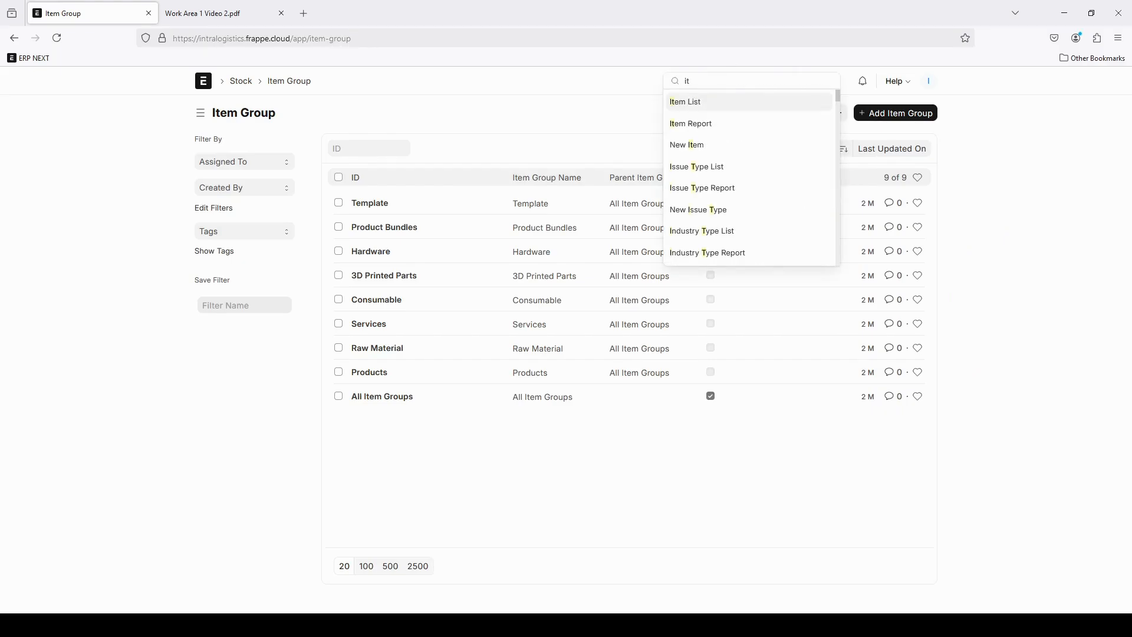
{"action": "left_click", "coordinate": [734, 106]}
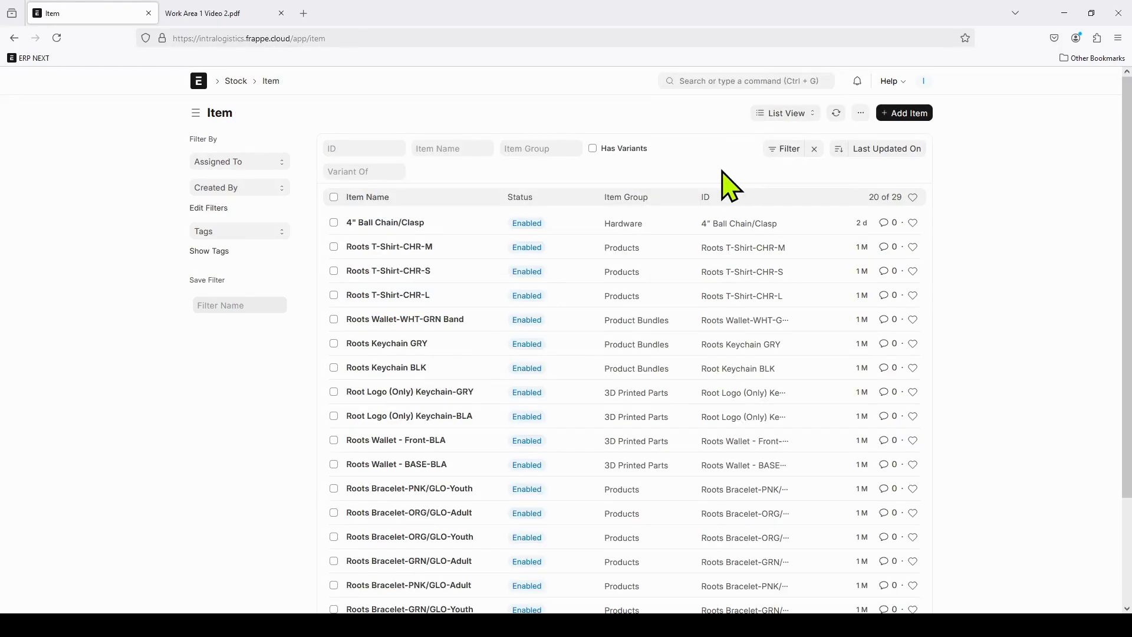
{"action": "scroll", "coordinate": [582, 271], "scroll_direction": "down", "scroll_amount": 2}
{"action": "scroll", "coordinate": [571, 290], "scroll_direction": "up", "scroll_amount": 2}
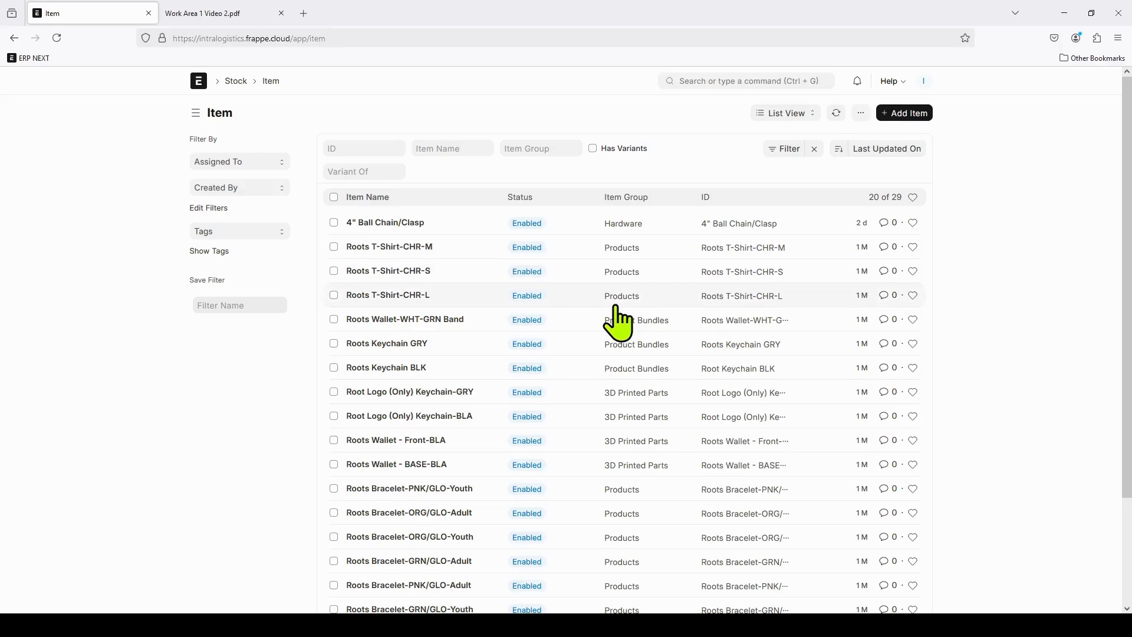
- Start a new item in the full form with item code TEST ITEM PRODUCT and item name TEST ITe
{"action": "left_click", "coordinate": [909, 113]}
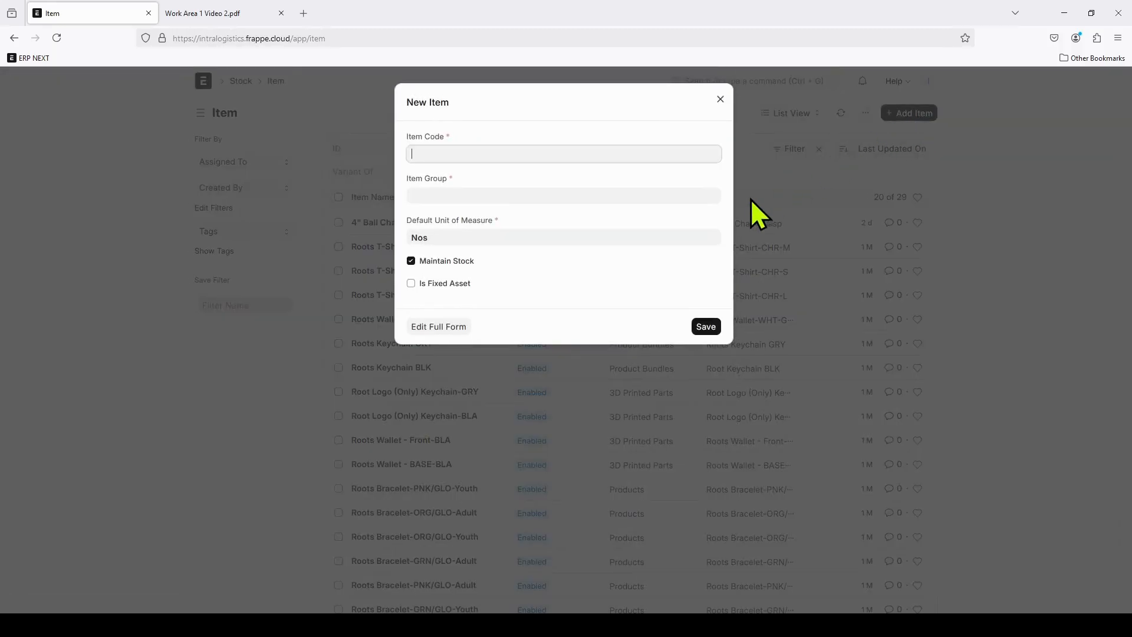
{"action": "left_click", "coordinate": [443, 327]}
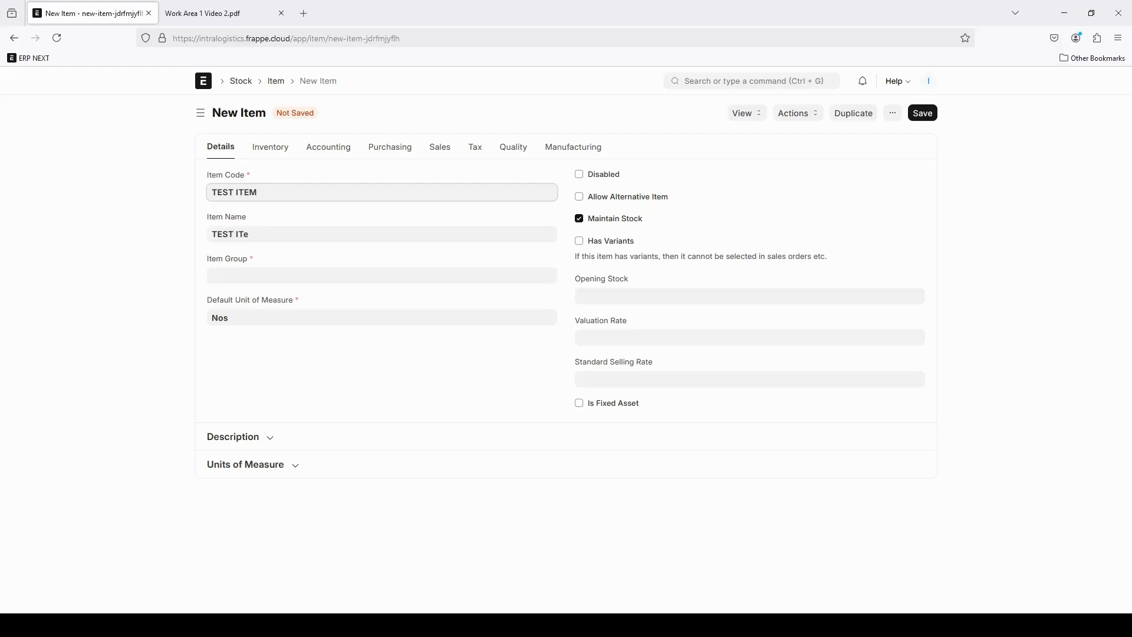
{"action": "left_click", "coordinate": [271, 277]}
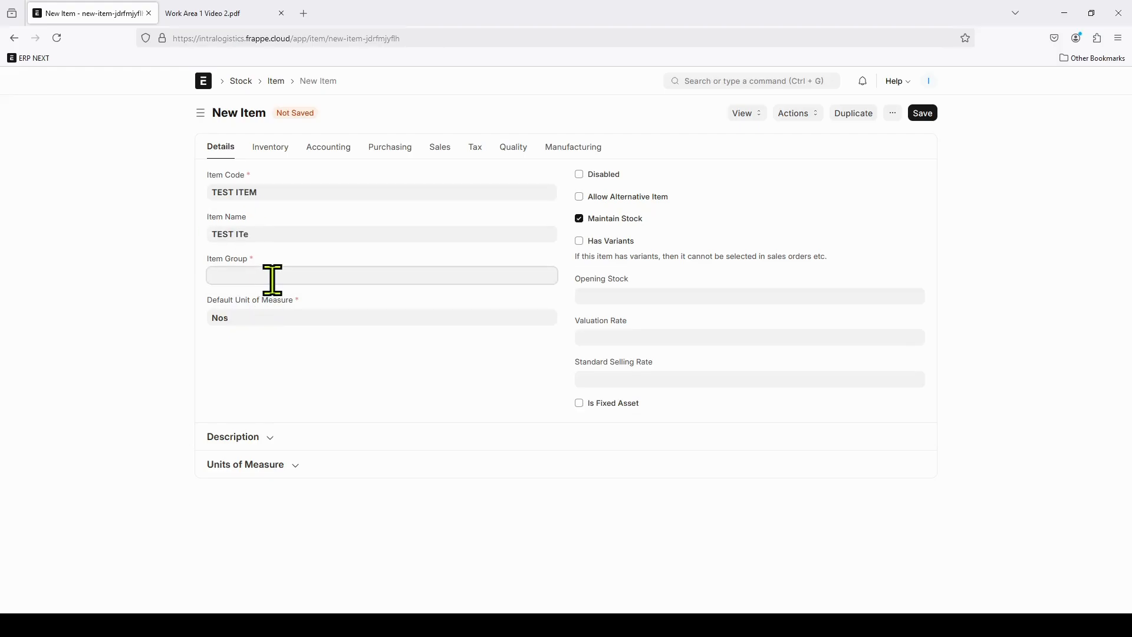
{"action": "left_click", "coordinate": [281, 194]}
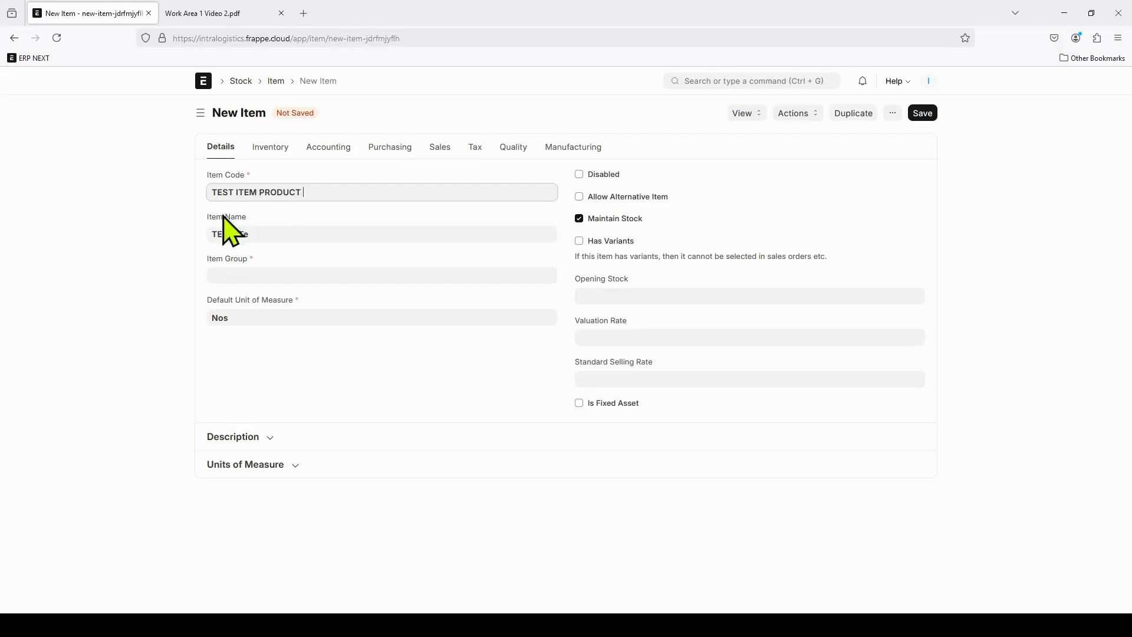
- Assign the new item to the Products item group and save it
{"action": "left_click", "coordinate": [249, 275]}
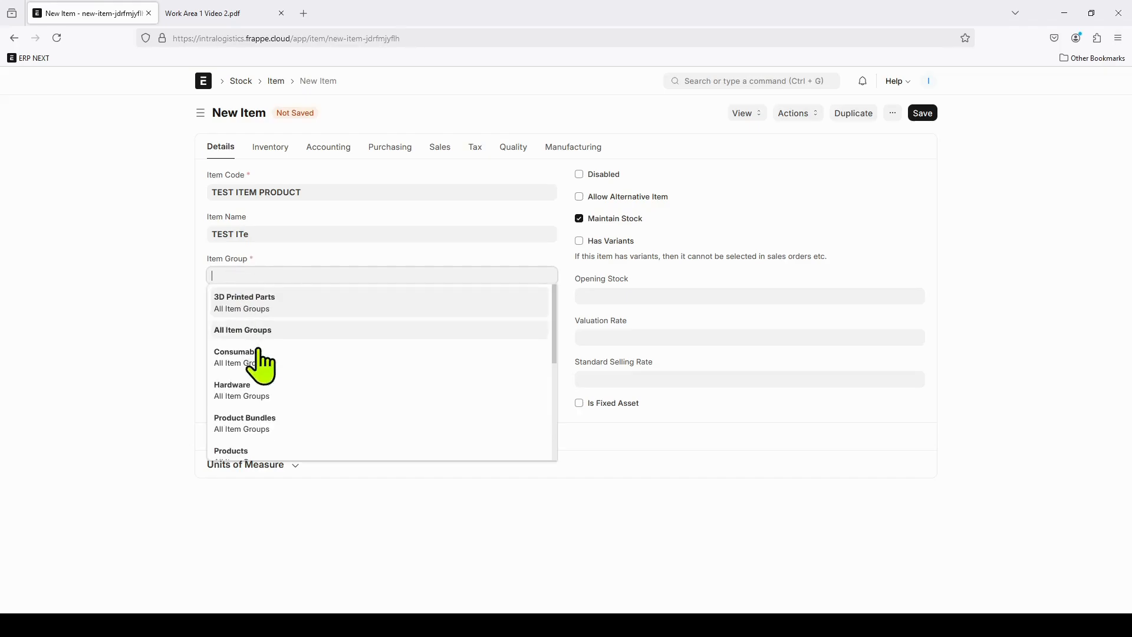
{"action": "scroll", "coordinate": [341, 435], "scroll_direction": "down", "scroll_amount": 2}
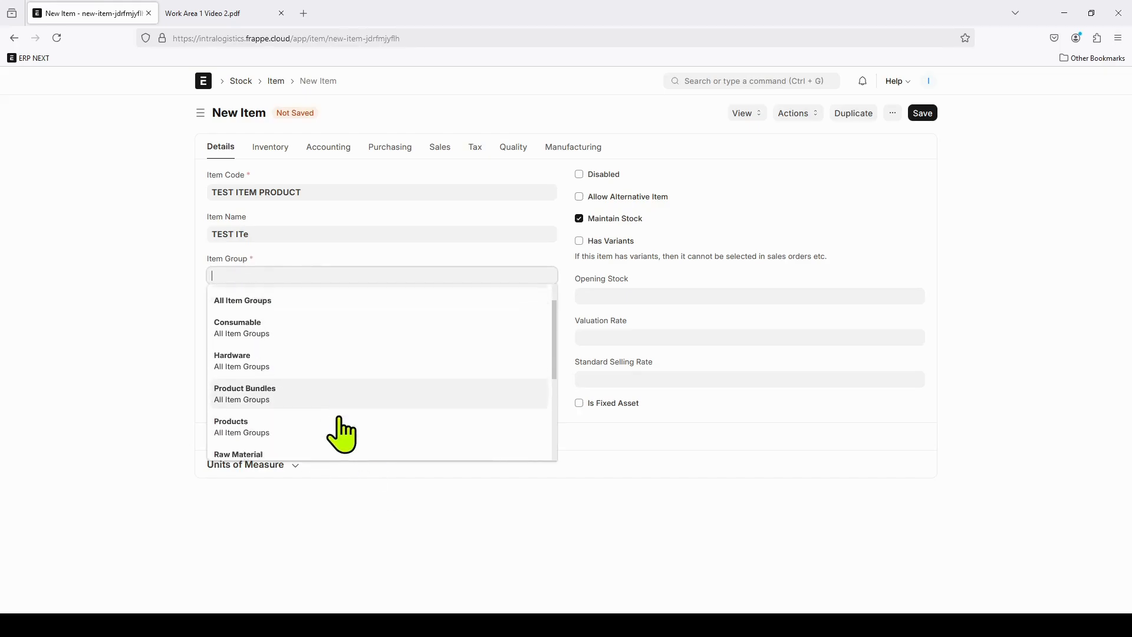
{"action": "left_click", "coordinate": [292, 402]}
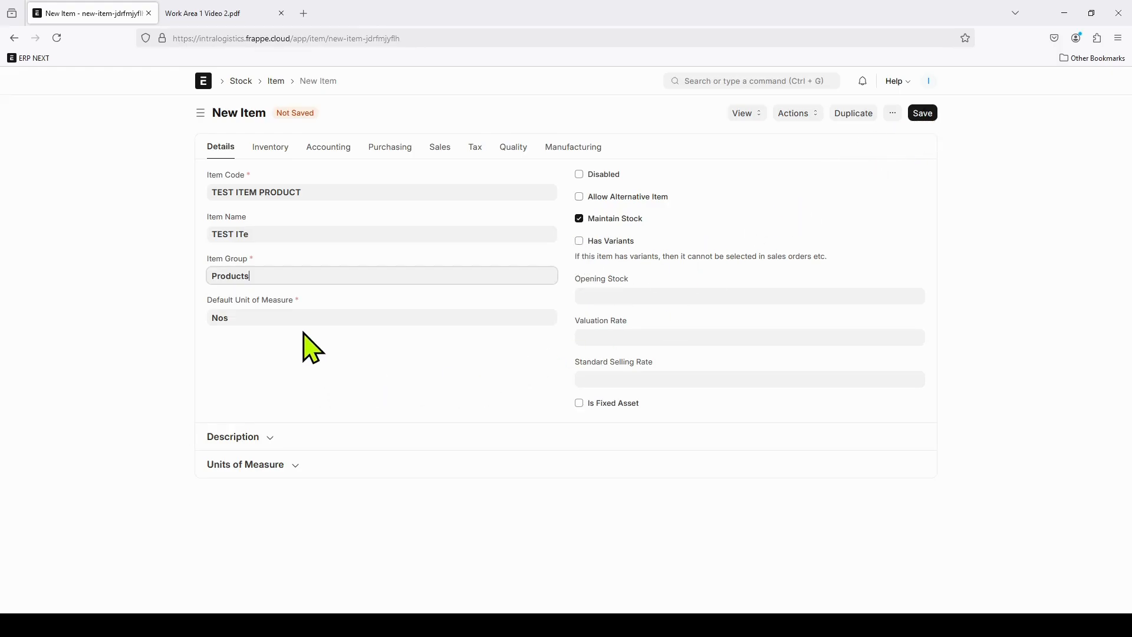
{"action": "left_click", "coordinate": [923, 113]}
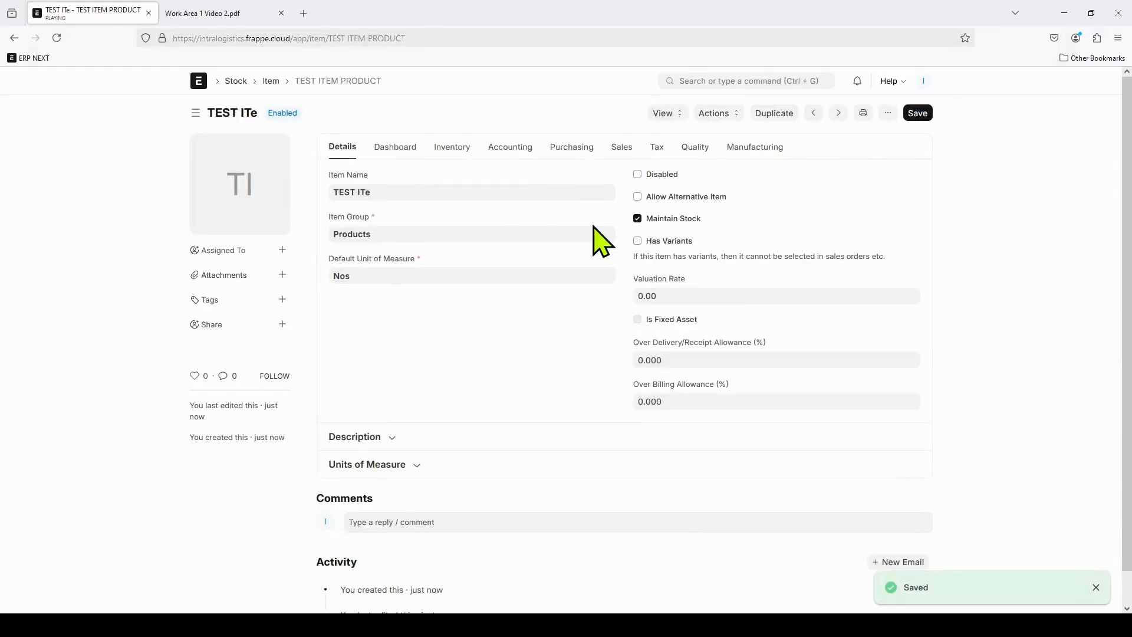
- Search for the Product Bundle List and open the Roots Wallet-WHT-ORG Band bundle to view its component items
{"action": "mouse_move", "coordinate": [248, 183]}
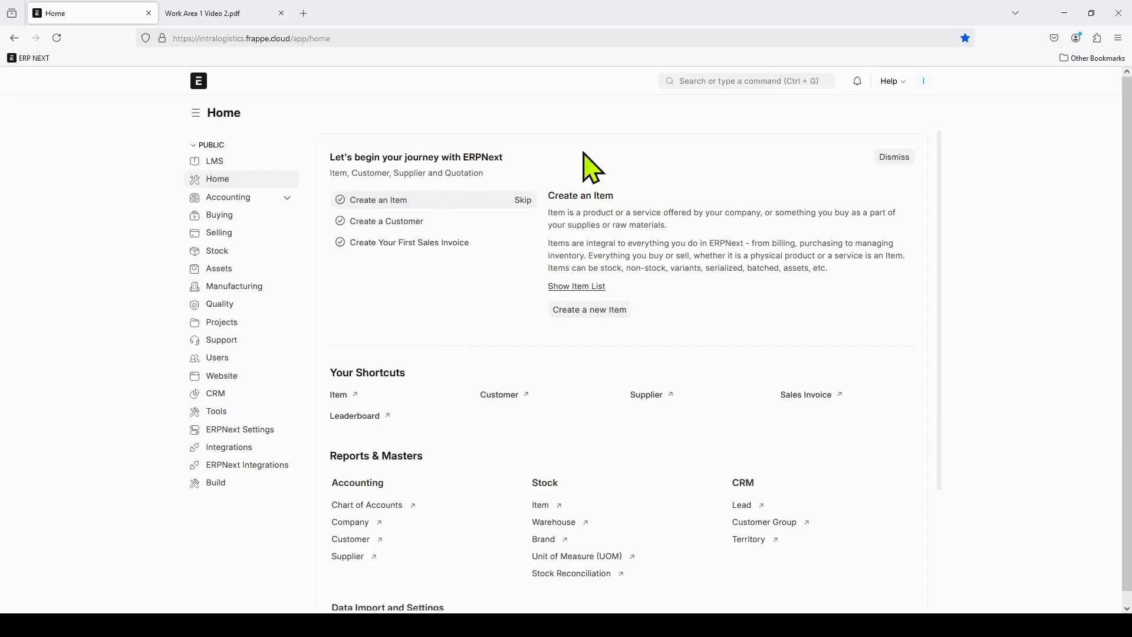
{"action": "left_click", "coordinate": [745, 80]}
{"action": "type", "text": "pr"}
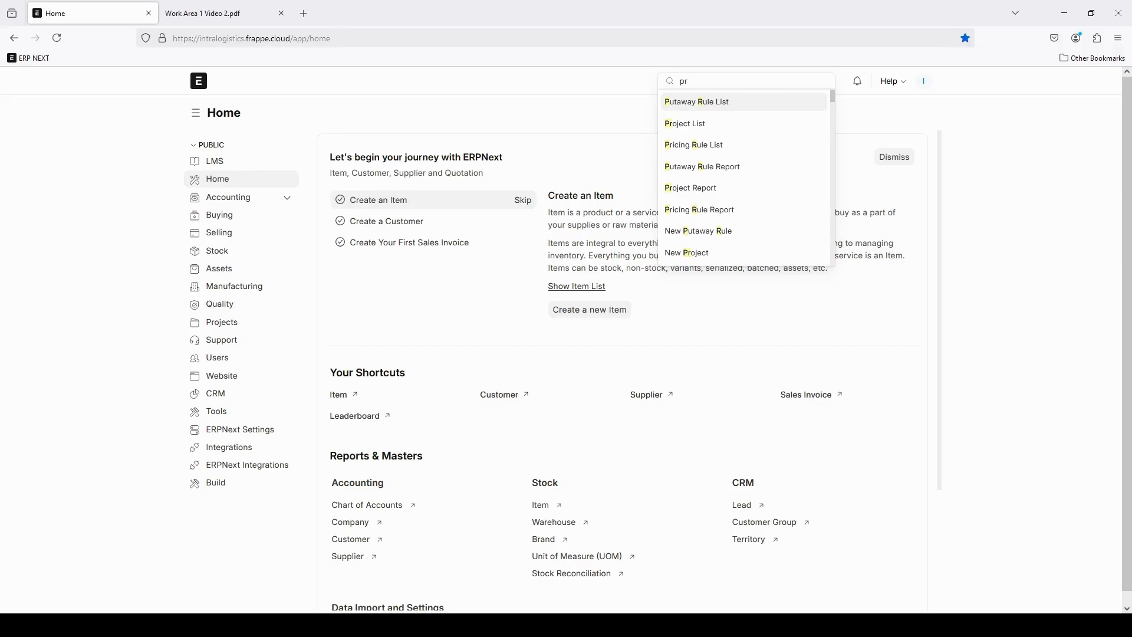
{"action": "type", "text": "od"}
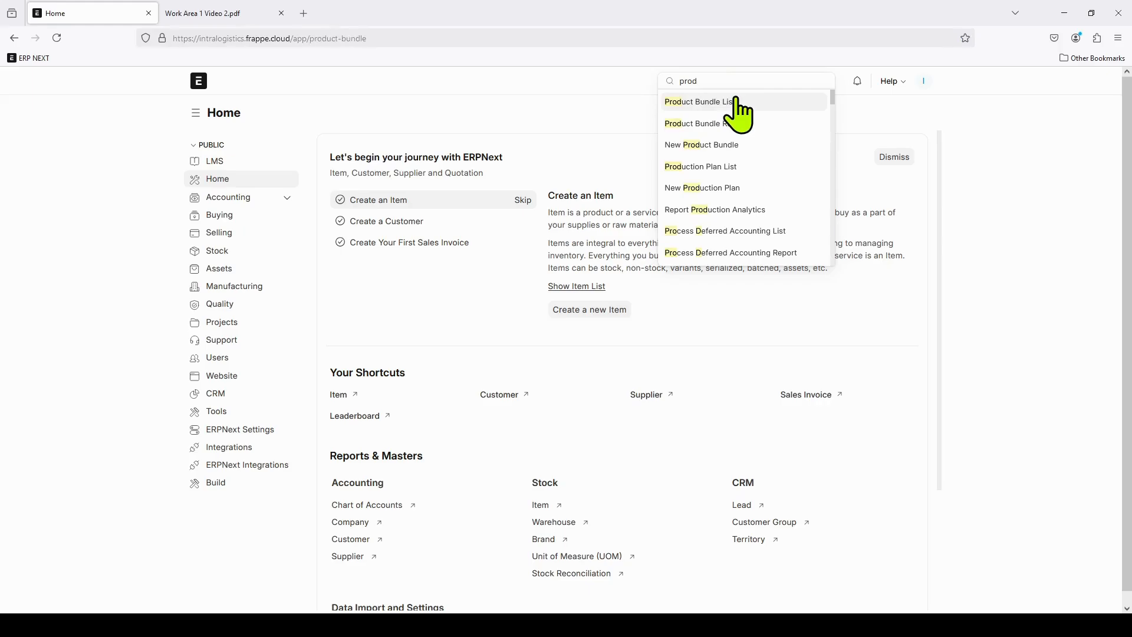
{"action": "left_click", "coordinate": [737, 101]}
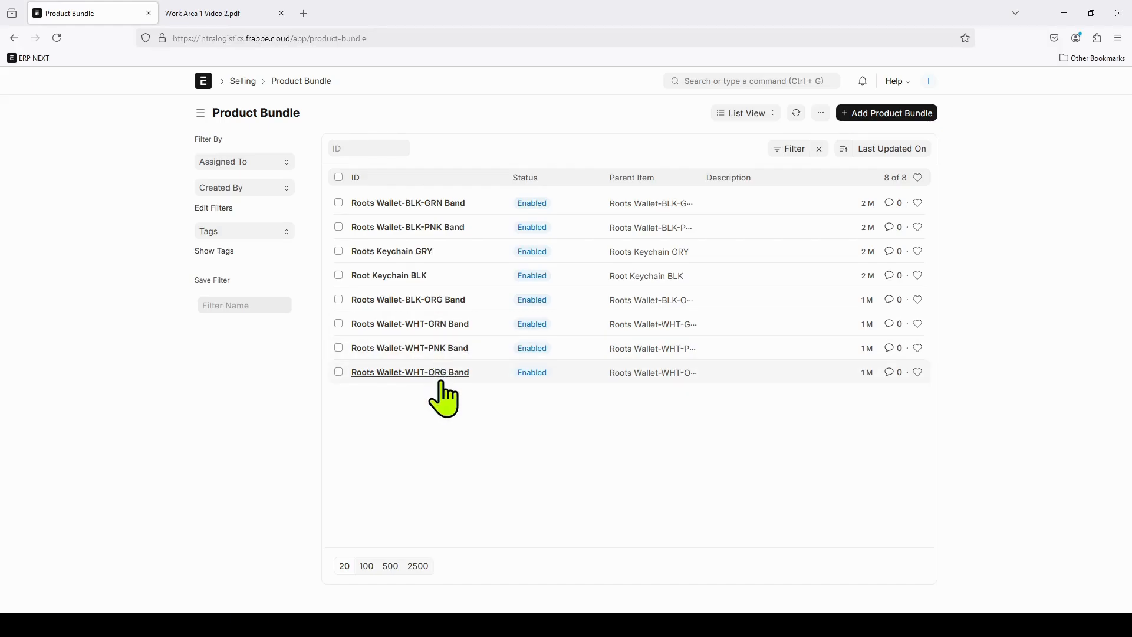
{"action": "left_click", "coordinate": [405, 372]}
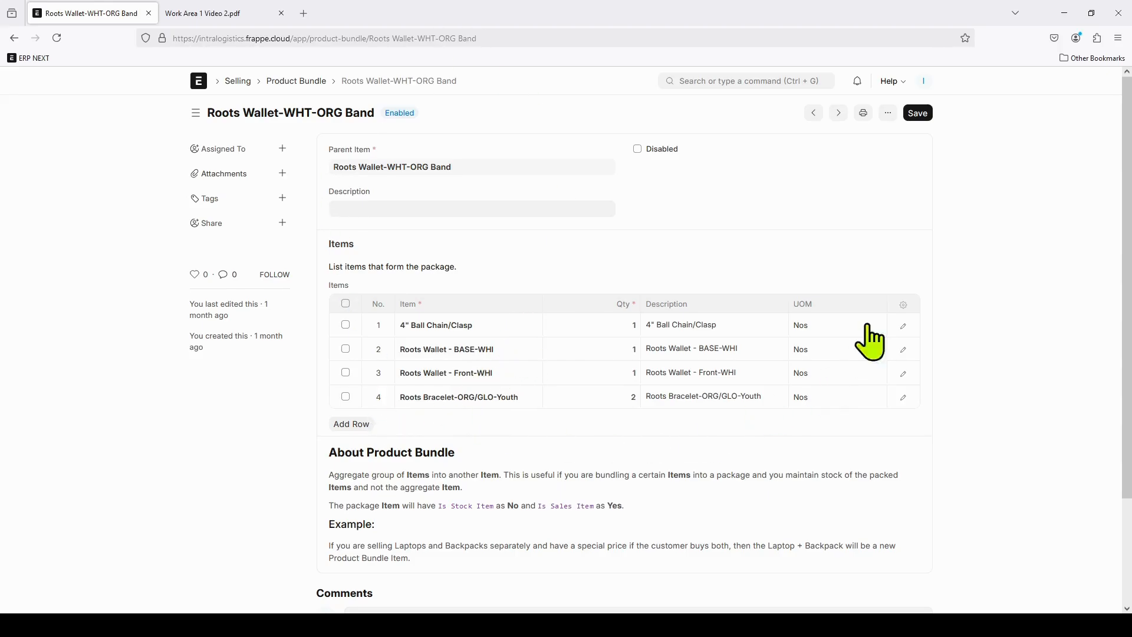
{"action": "left_click", "coordinate": [917, 115]}
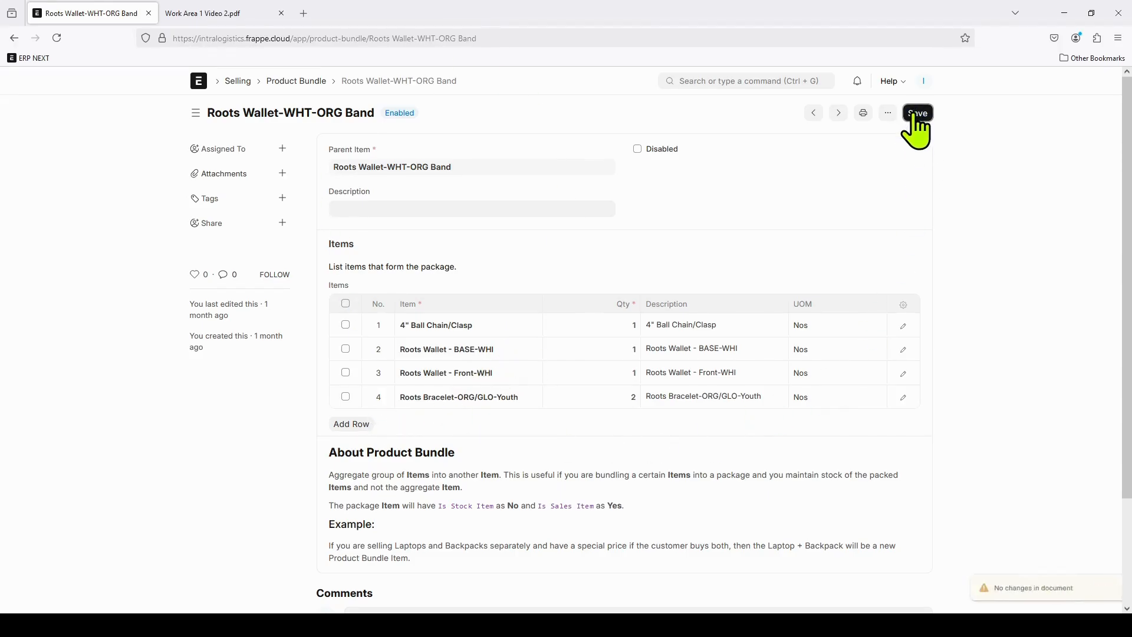
{"action": "left_click", "coordinate": [304, 82]}
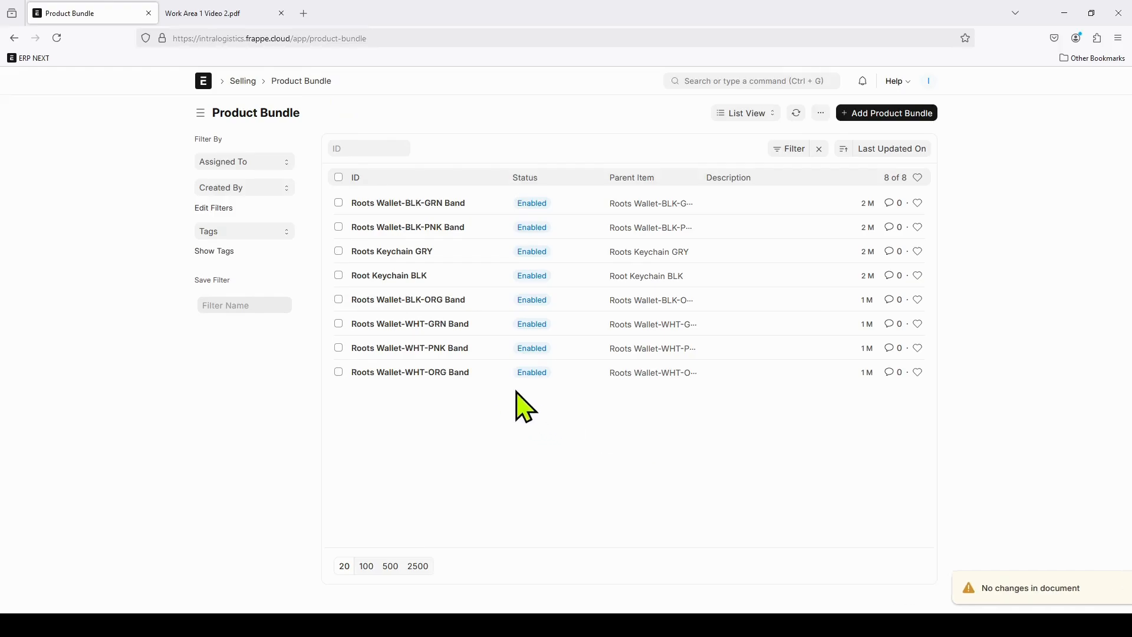
{"action": "left_click", "coordinate": [861, 115]}
{"action": "left_click", "coordinate": [266, 167]}
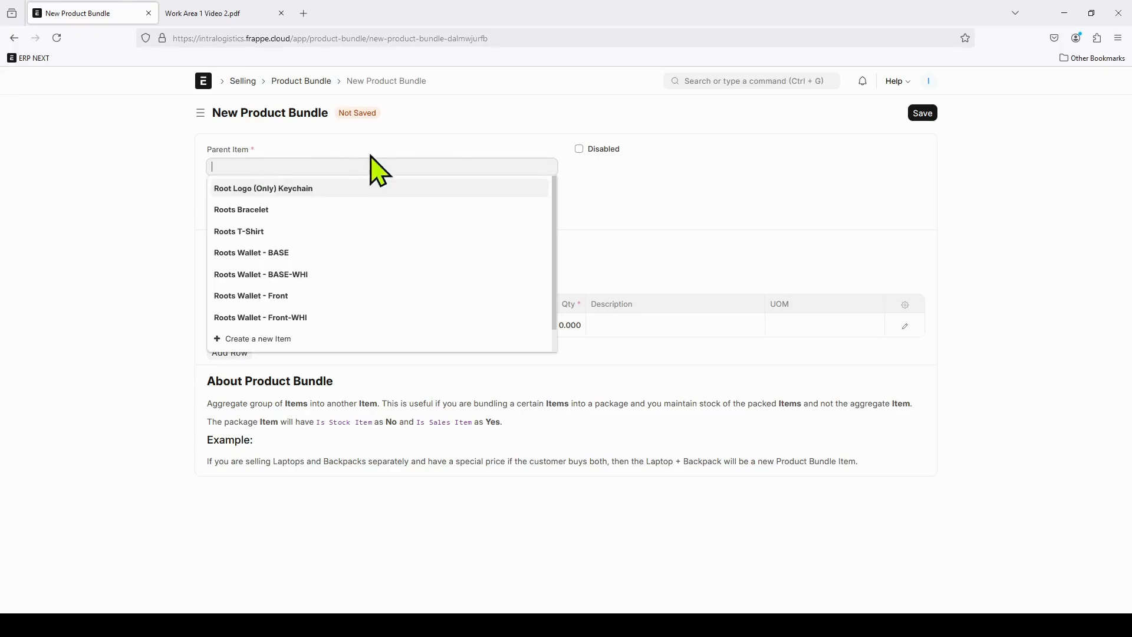
{"action": "left_click", "coordinate": [204, 82]}
- Create a new item TEST BUNDLE from the Item list in the Product Bundles item group, with Maintain Stock turned off, and save it
{"action": "left_click", "coordinate": [712, 83]}
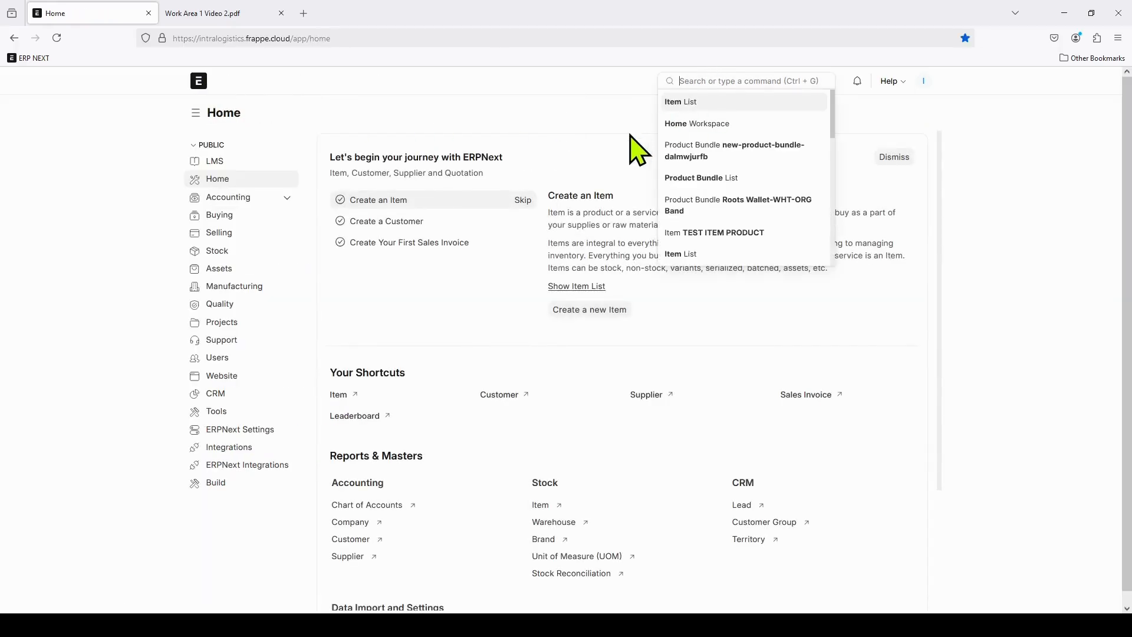
{"action": "left_click", "coordinate": [682, 102]}
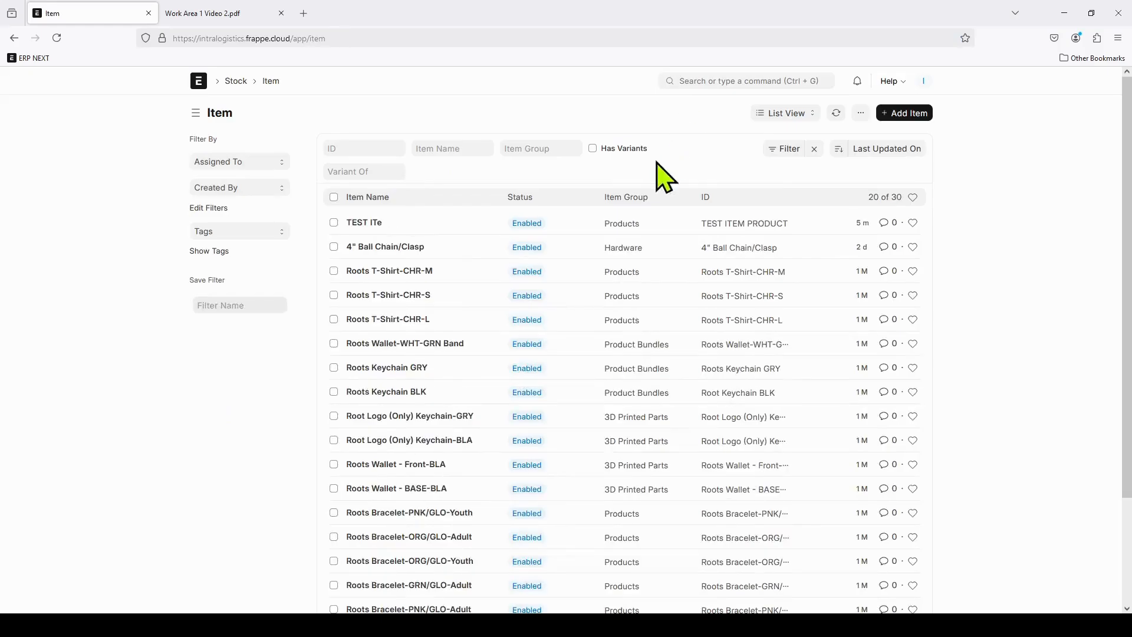
{"action": "left_click", "coordinate": [907, 112]}
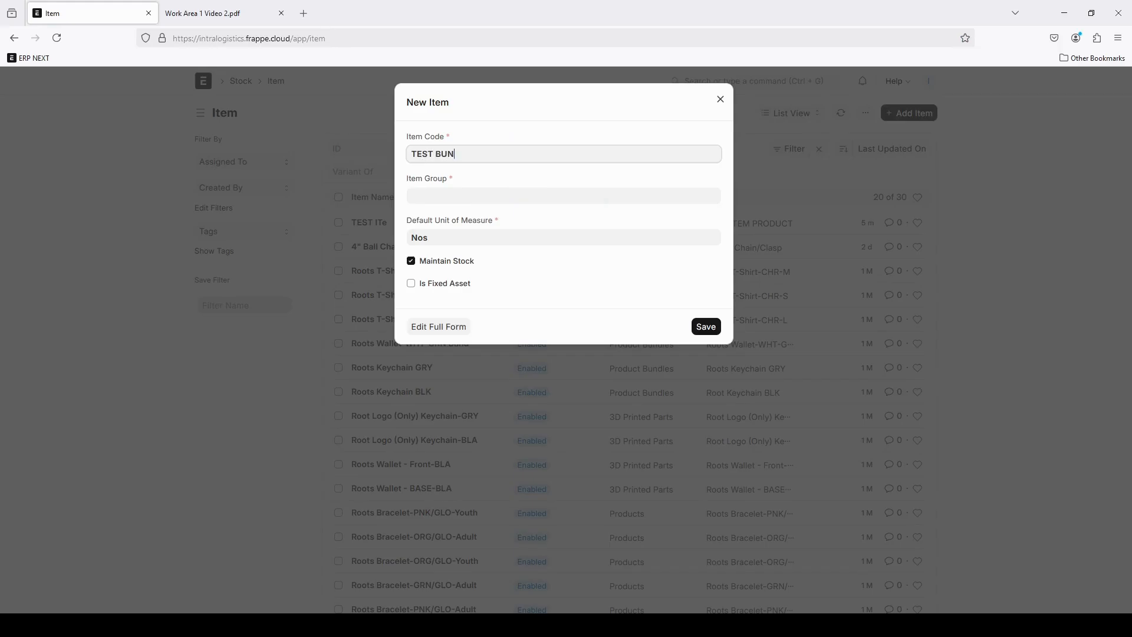
{"action": "left_click", "coordinate": [473, 199]}
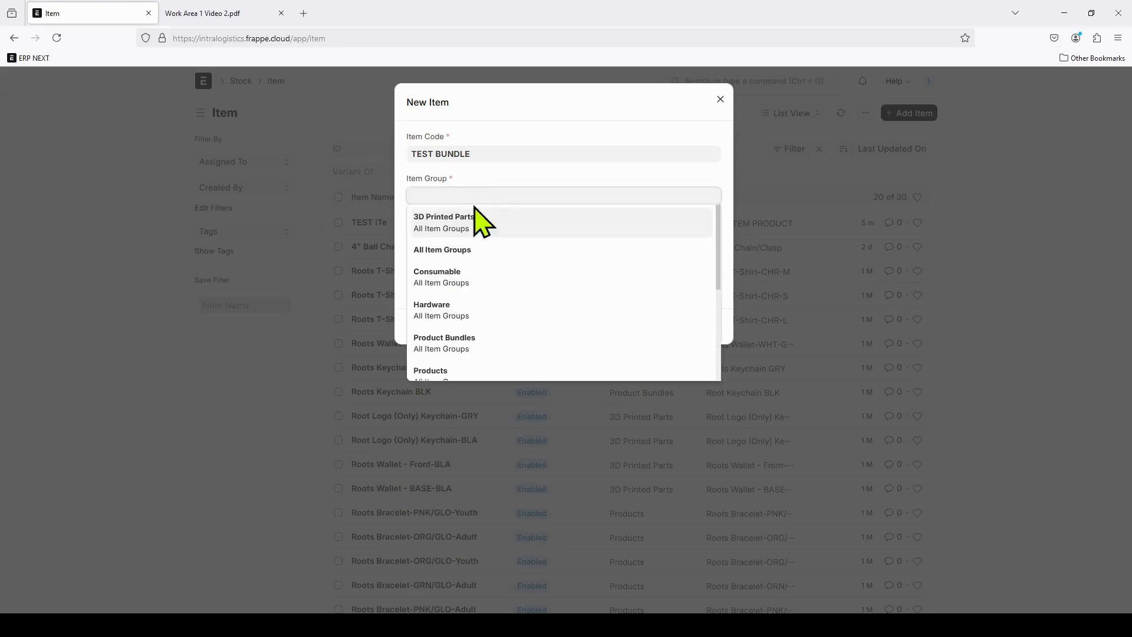
{"action": "left_click", "coordinate": [513, 343]}
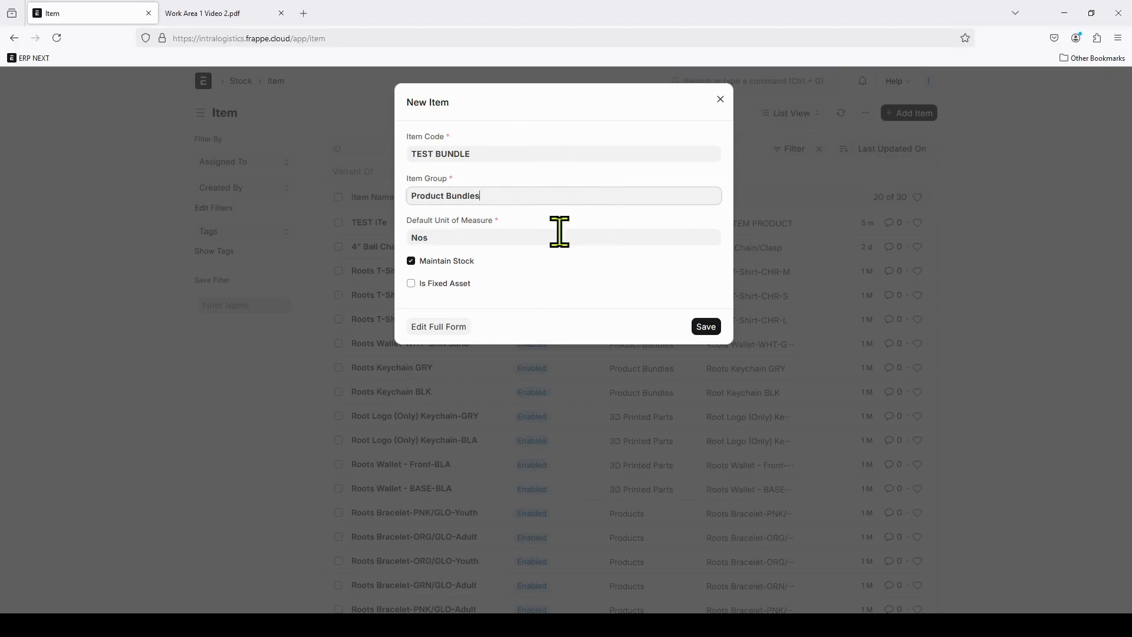
{"action": "left_click", "coordinate": [415, 261]}
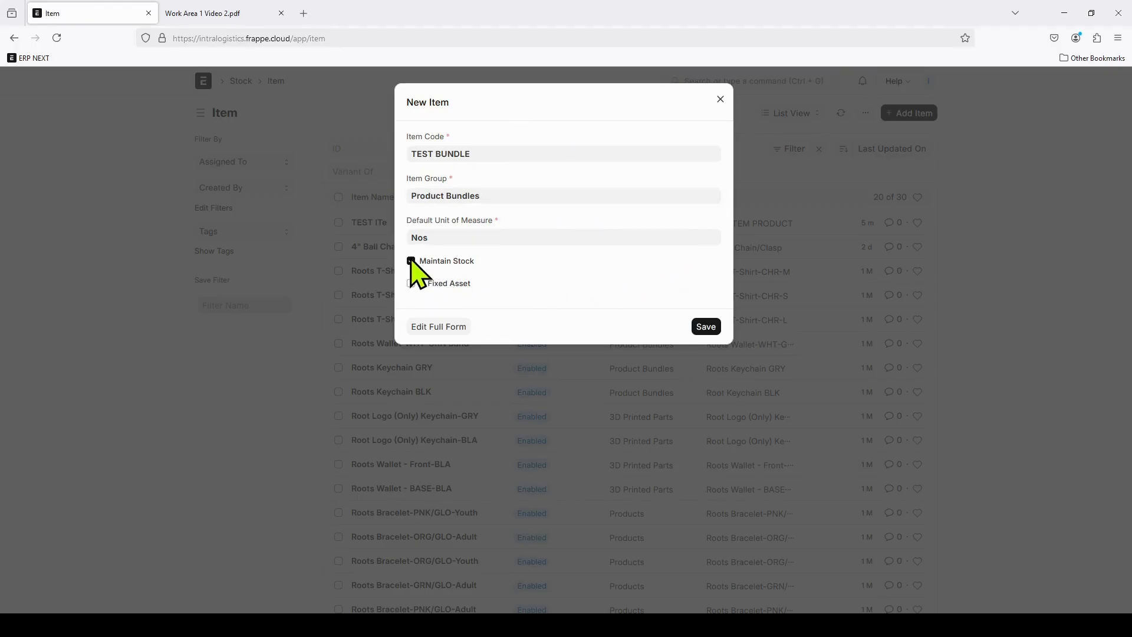
{"action": "left_click", "coordinate": [706, 326]}
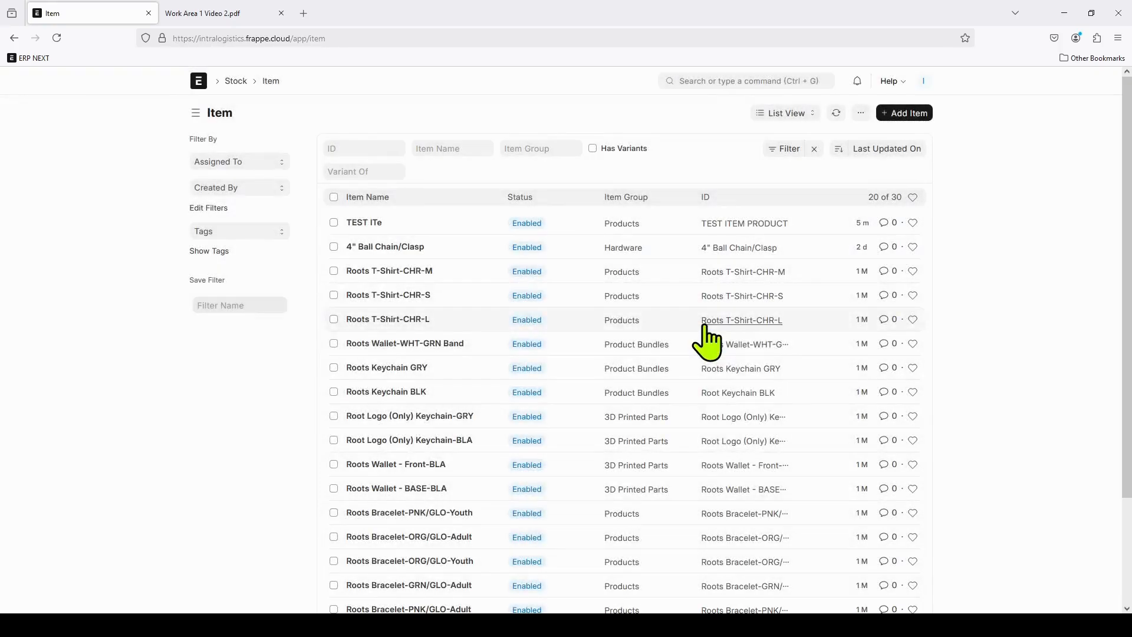
- Clear the Item list's filters, open the TEST BUNDLE item to check its details and return to the list
{"action": "scroll", "coordinate": [470, 322], "scroll_direction": "down", "scroll_amount": 3}
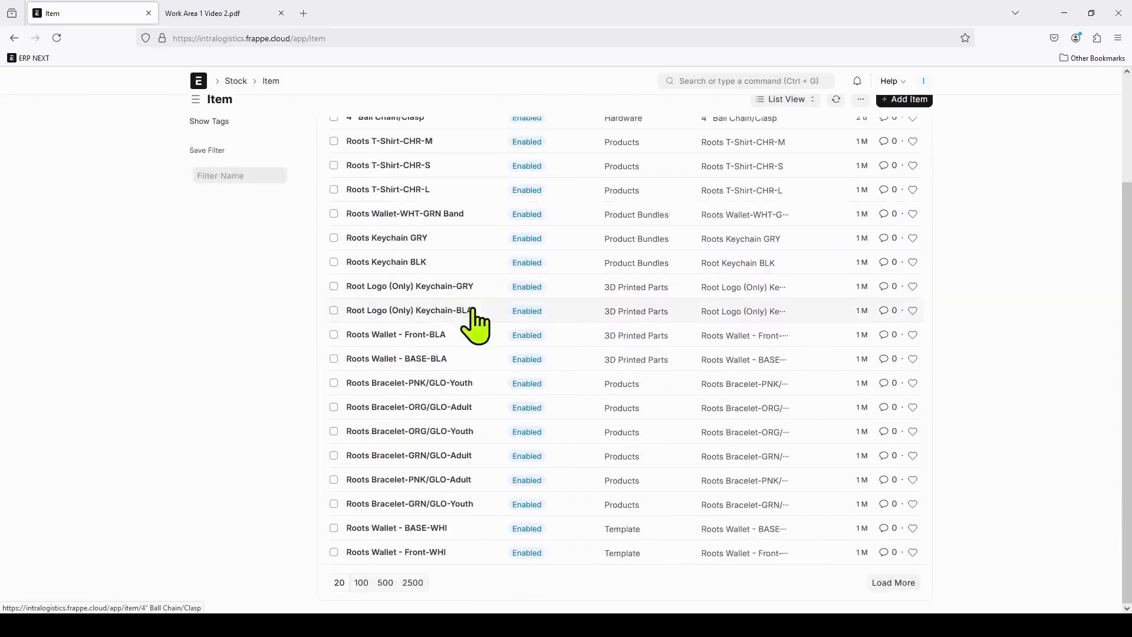
{"action": "scroll", "coordinate": [795, 407], "scroll_direction": "up", "scroll_amount": 2}
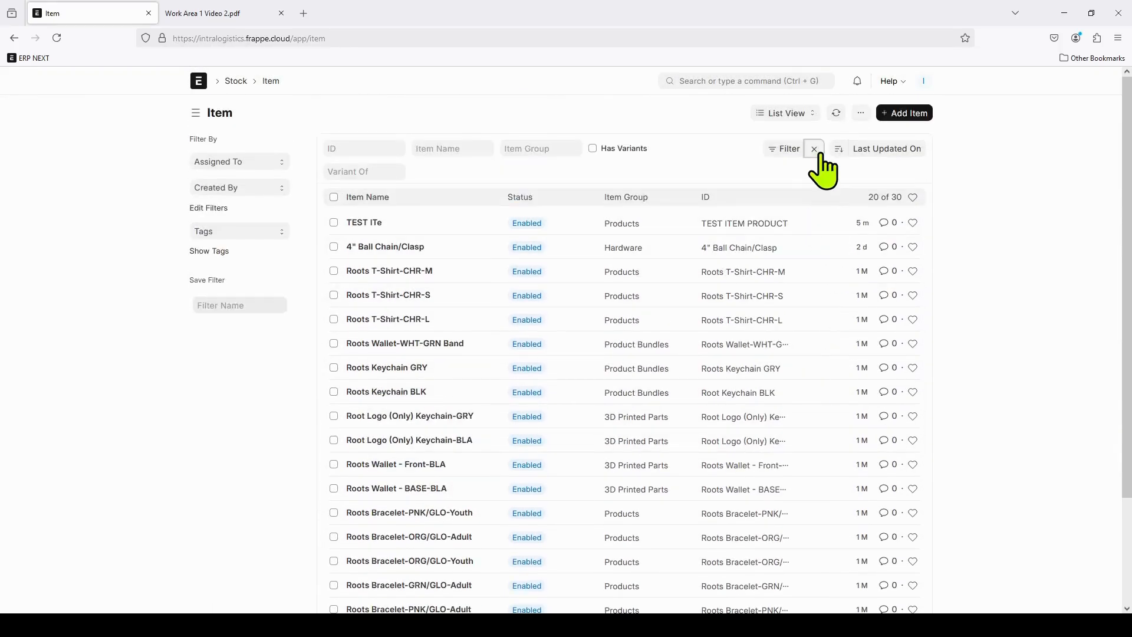
{"action": "left_click", "coordinate": [814, 149]}
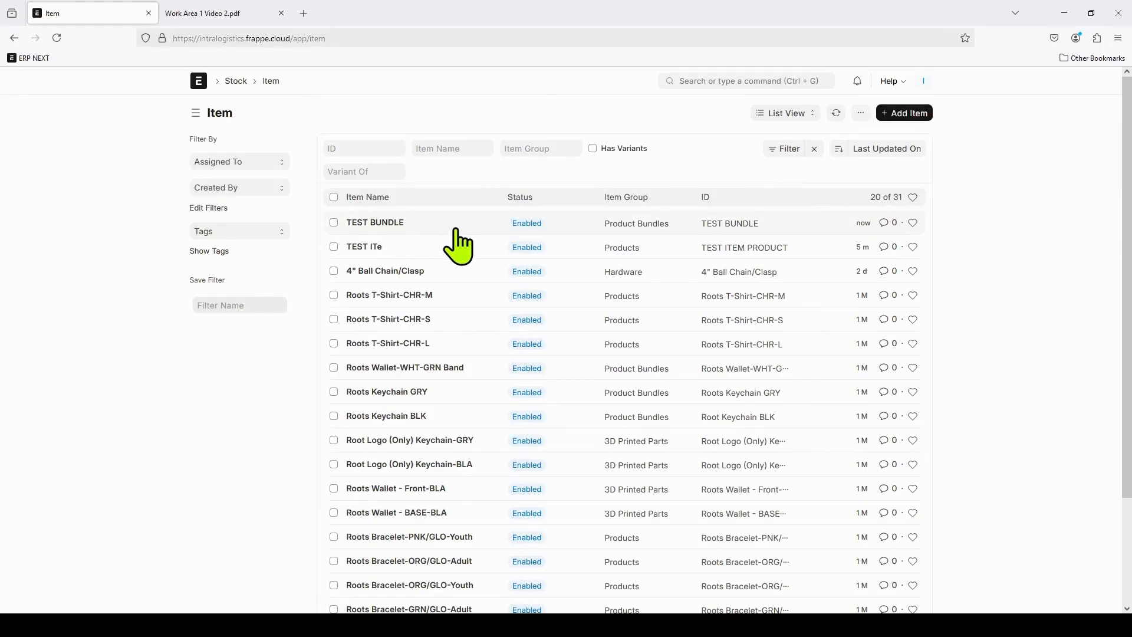
{"action": "left_click", "coordinate": [395, 228]}
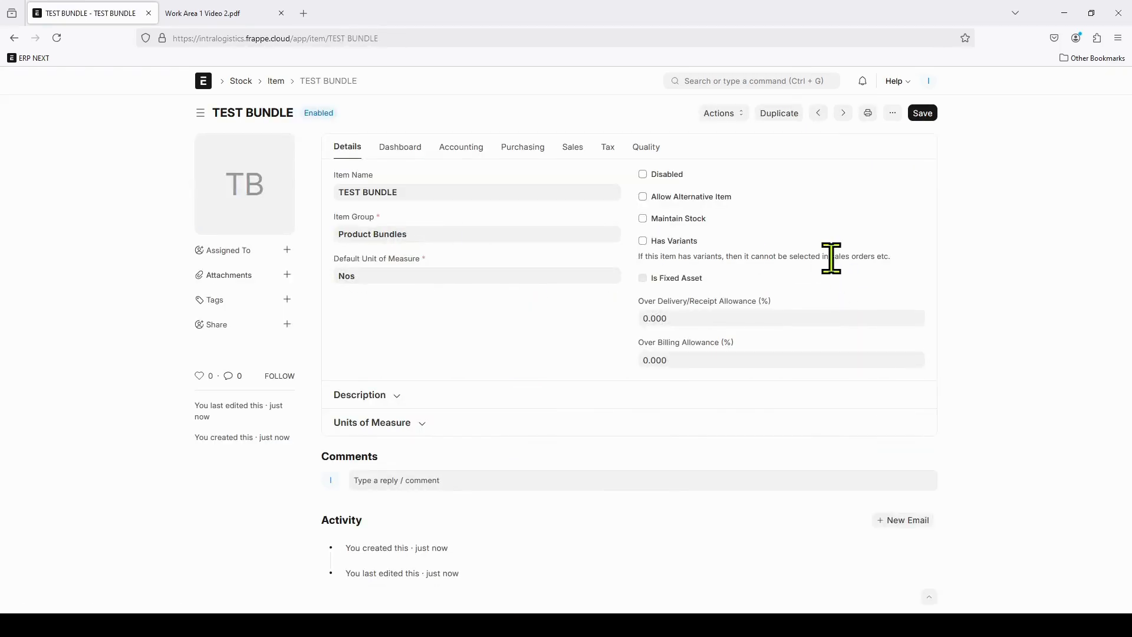
{"action": "left_click", "coordinate": [275, 81]}
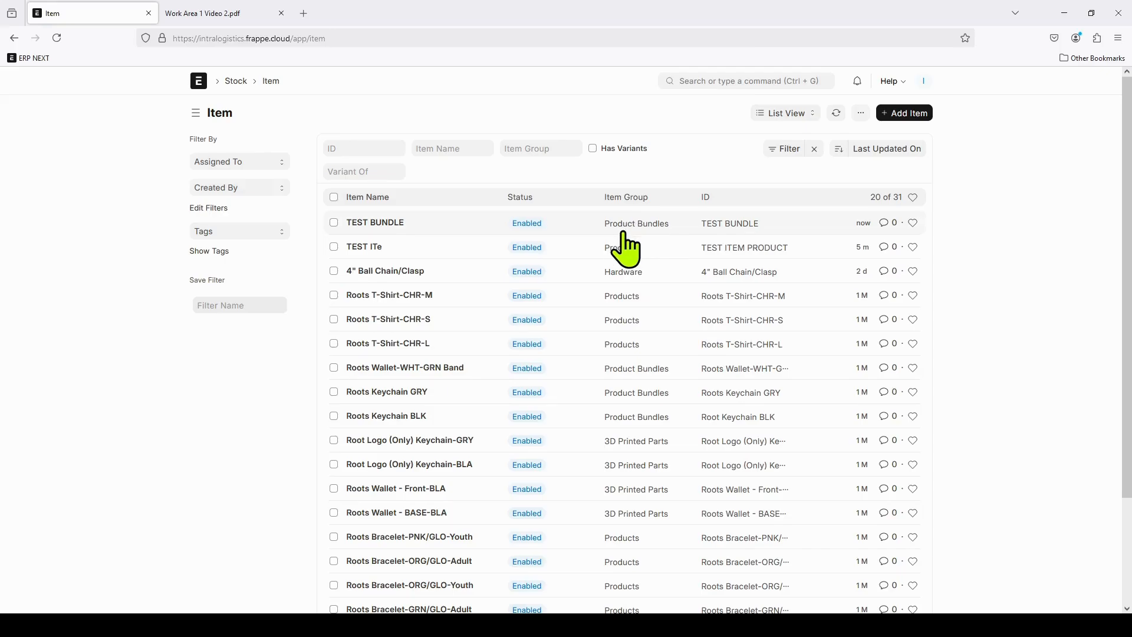
- Find the Product Bundle List through the search and start a new product bundle with TEST BUNDLE as parent item
{"action": "left_click", "coordinate": [738, 77]}
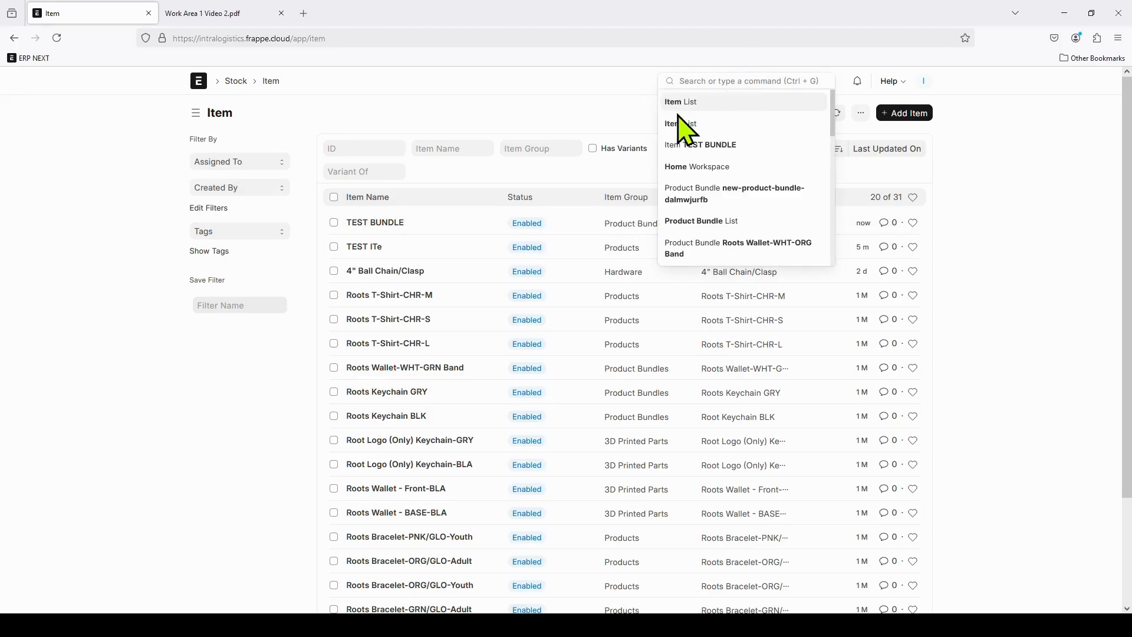
{"action": "type", "text": "pr"}
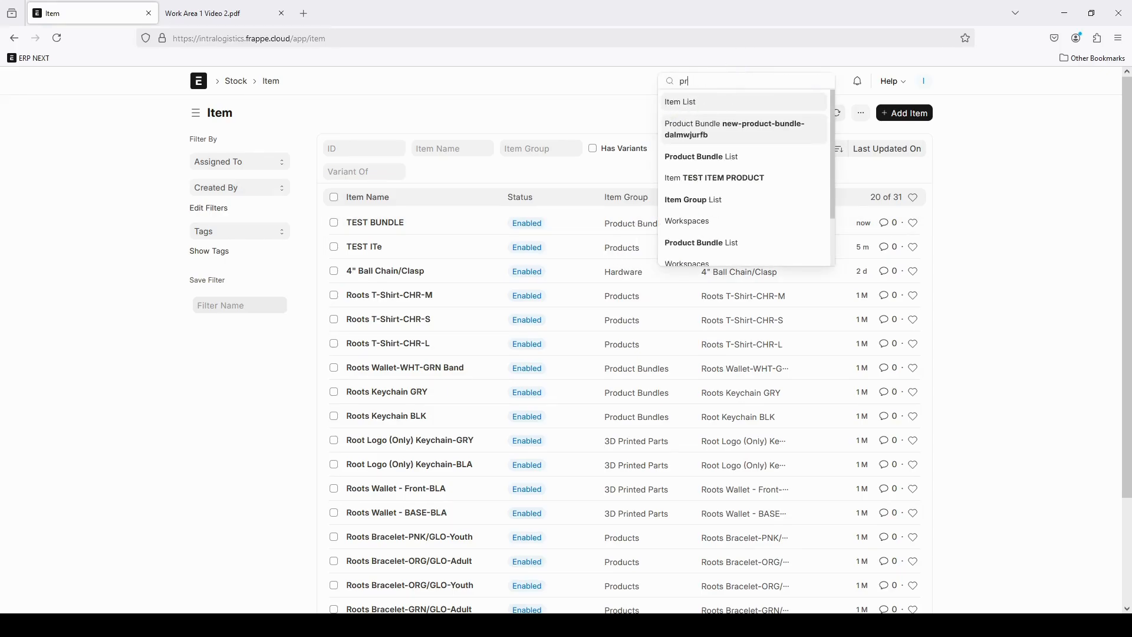
{"action": "type", "text": "od"}
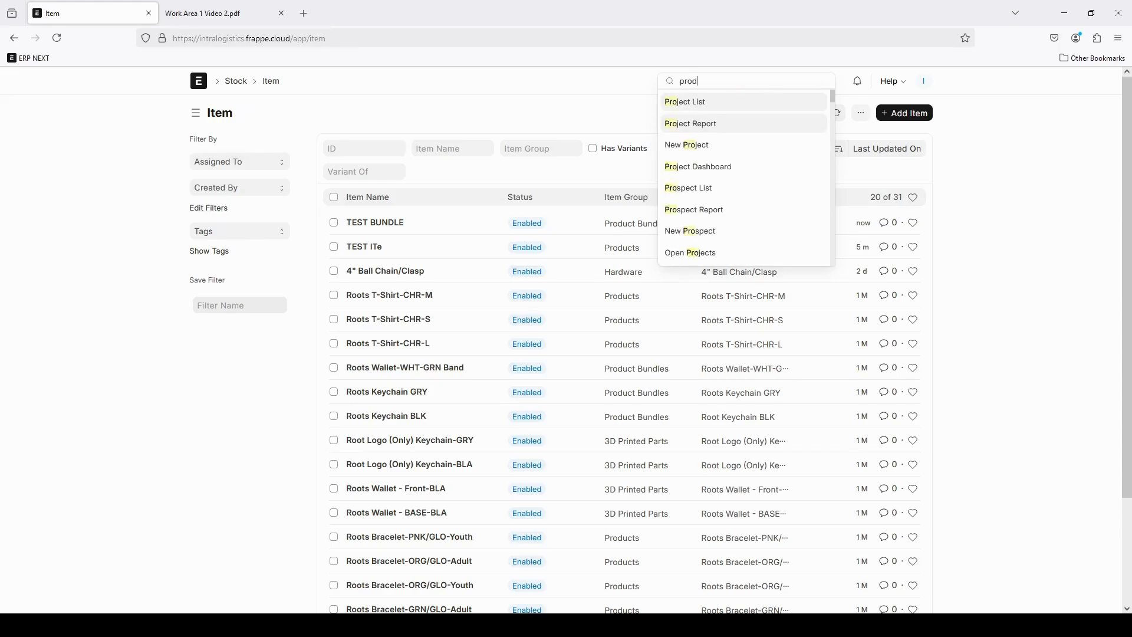
{"action": "left_click", "coordinate": [731, 105]}
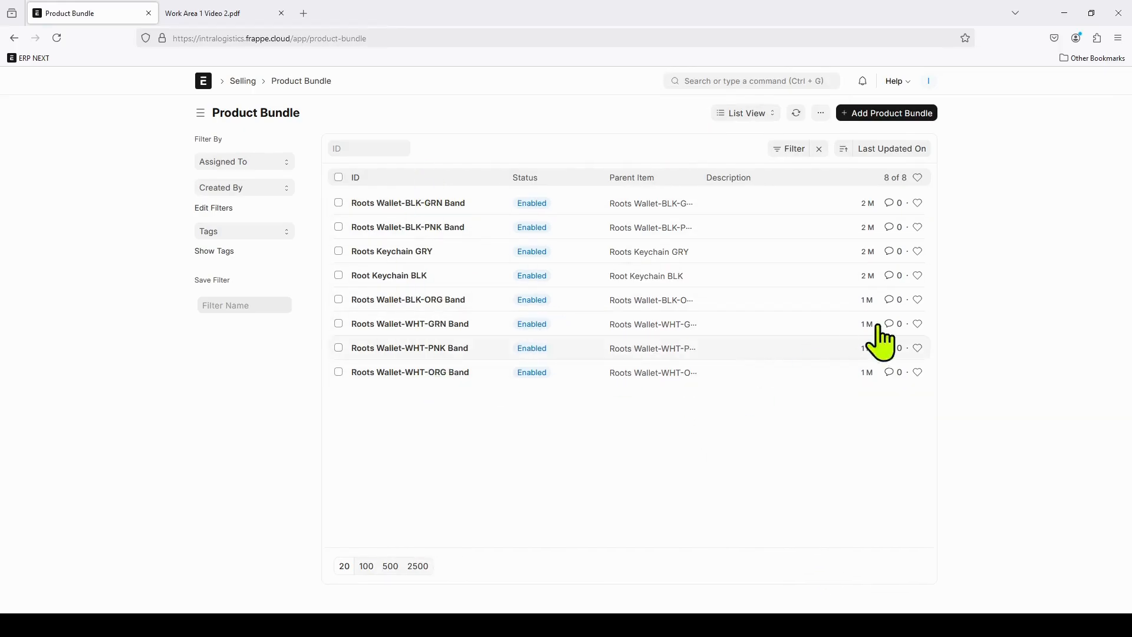
{"action": "left_click", "coordinate": [888, 118]}
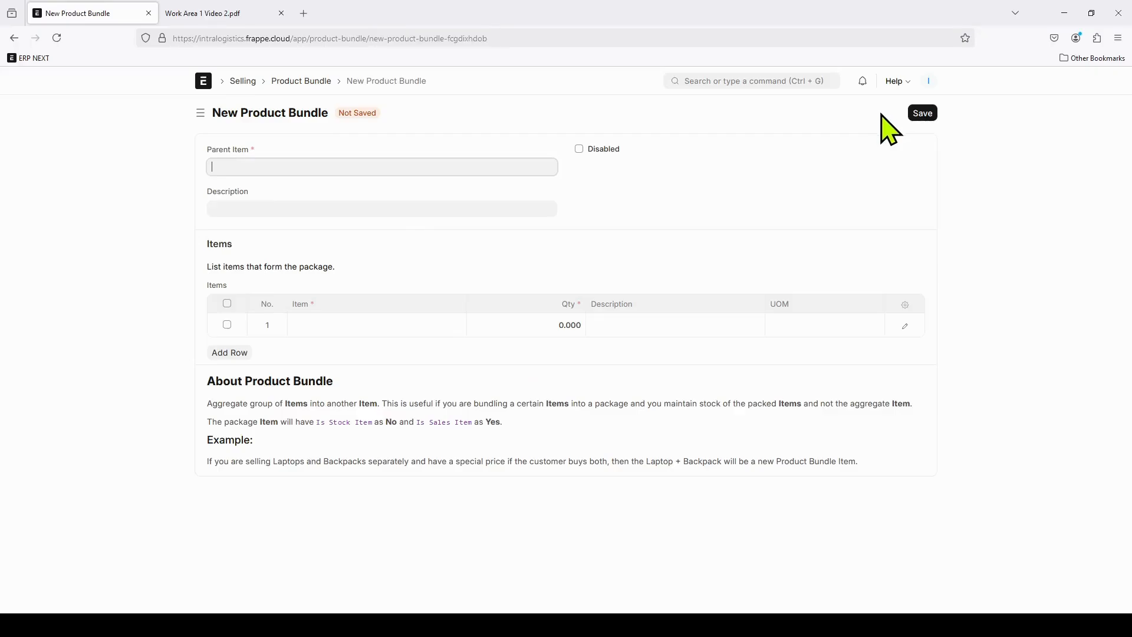
{"action": "left_click", "coordinate": [318, 168]}
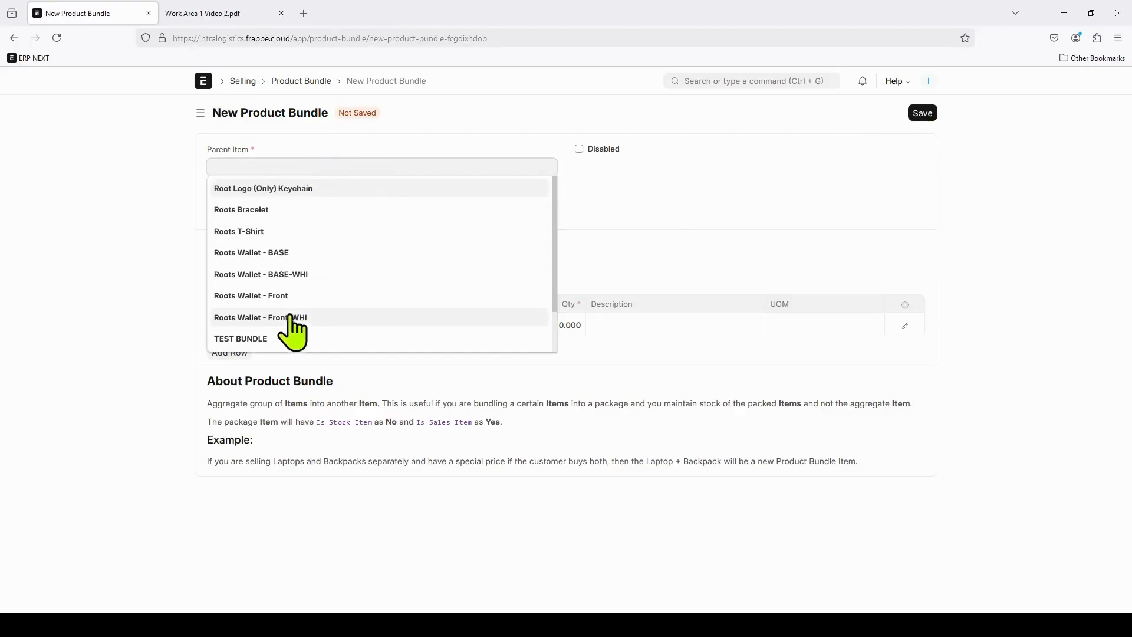
{"action": "left_click", "coordinate": [326, 339]}
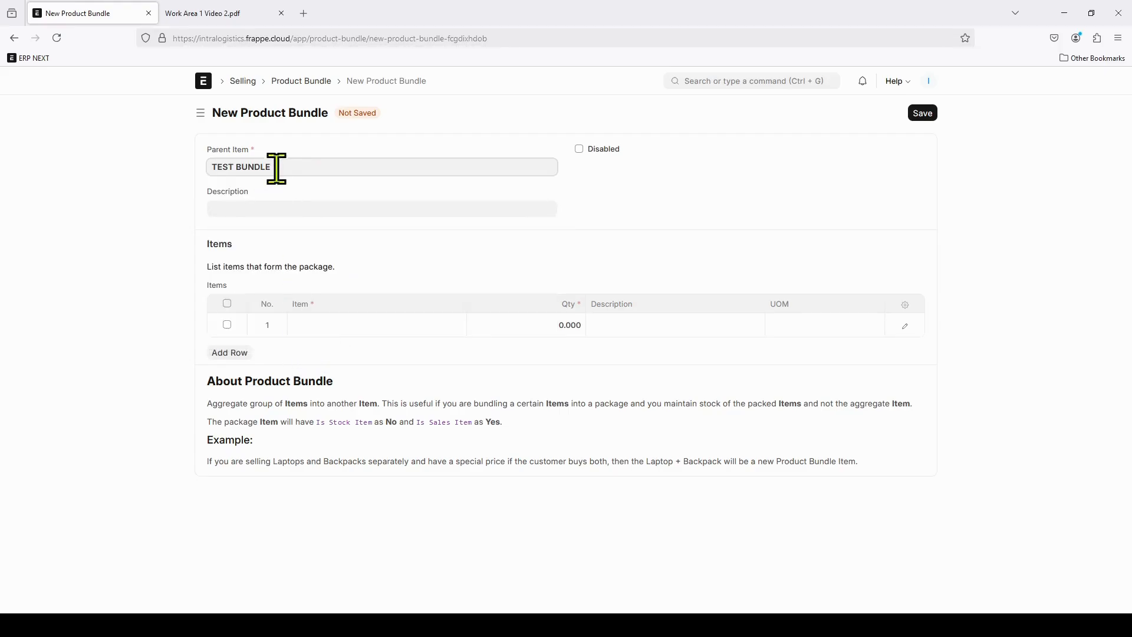
- Set the first row of the bundle's items table to Roots Wallet - Front-WHI
{"action": "left_click", "coordinate": [227, 325]}
{"action": "left_click", "coordinate": [311, 323]}
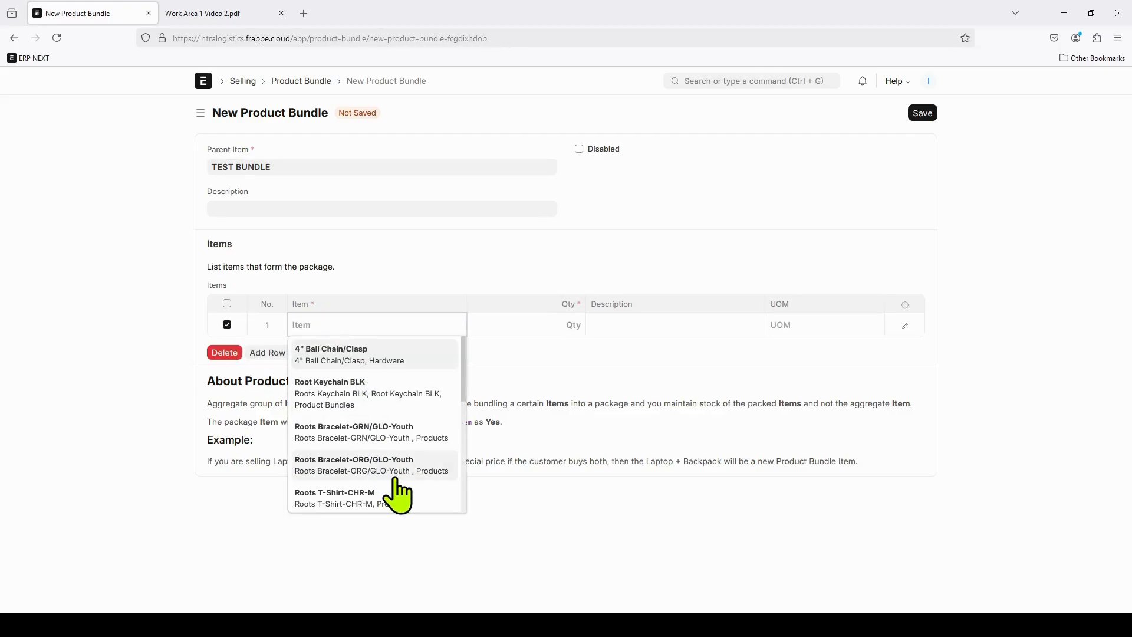
{"action": "scroll", "coordinate": [381, 513], "scroll_direction": "down", "scroll_amount": 2}
{"action": "scroll", "coordinate": [382, 504], "scroll_direction": "down", "scroll_amount": 2}
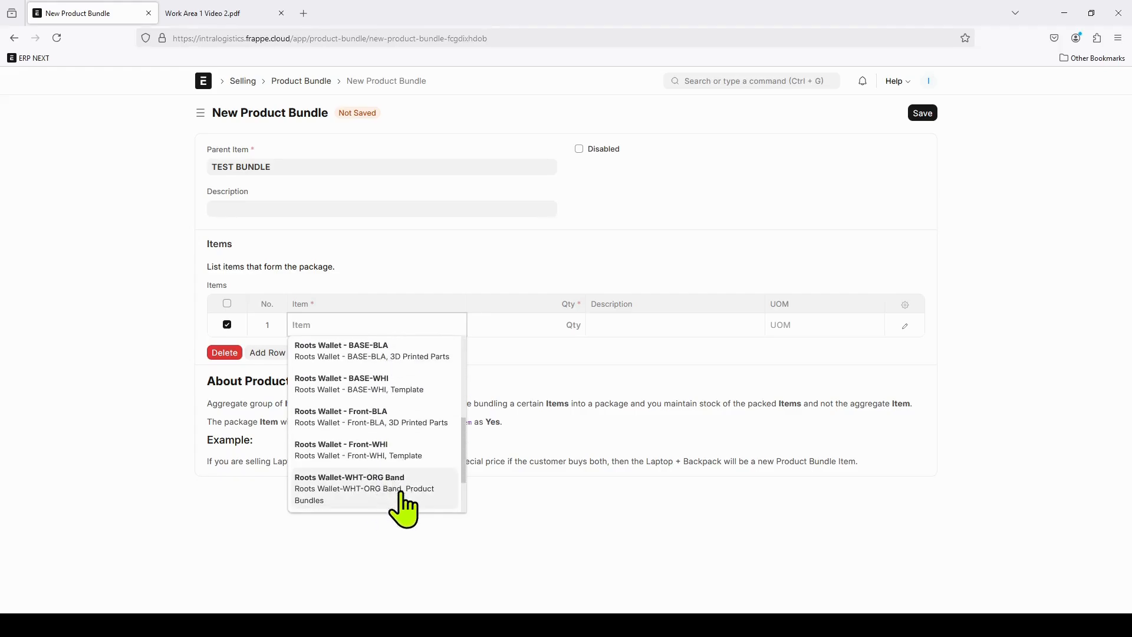
{"action": "scroll", "coordinate": [389, 498], "scroll_direction": "up", "scroll_amount": 5}
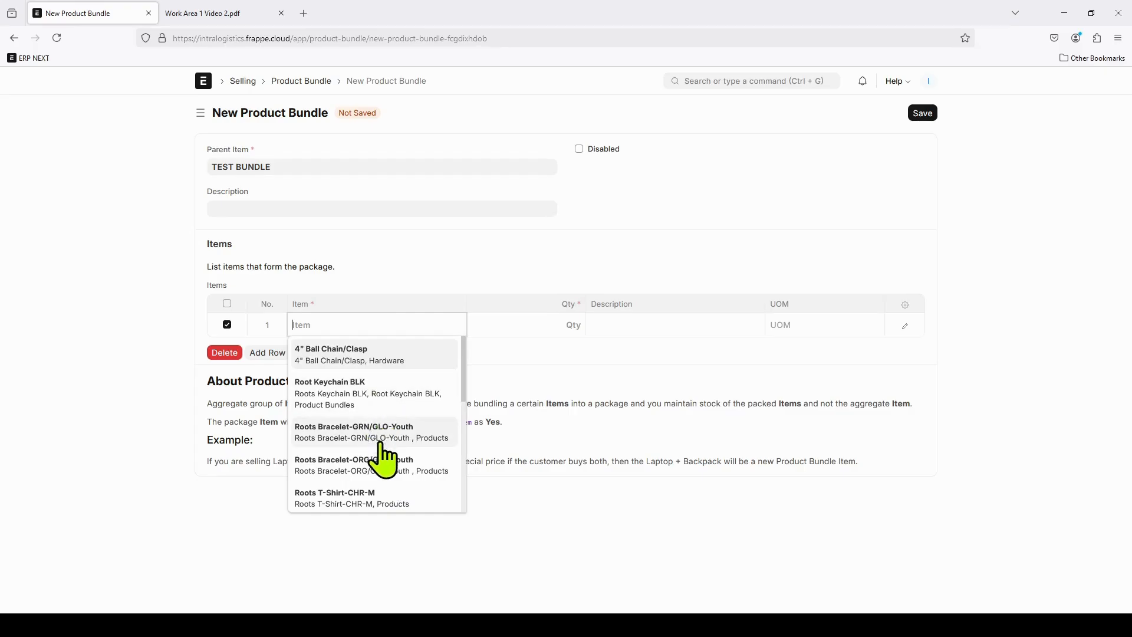
{"action": "scroll", "coordinate": [390, 448], "scroll_direction": "down", "scroll_amount": 3}
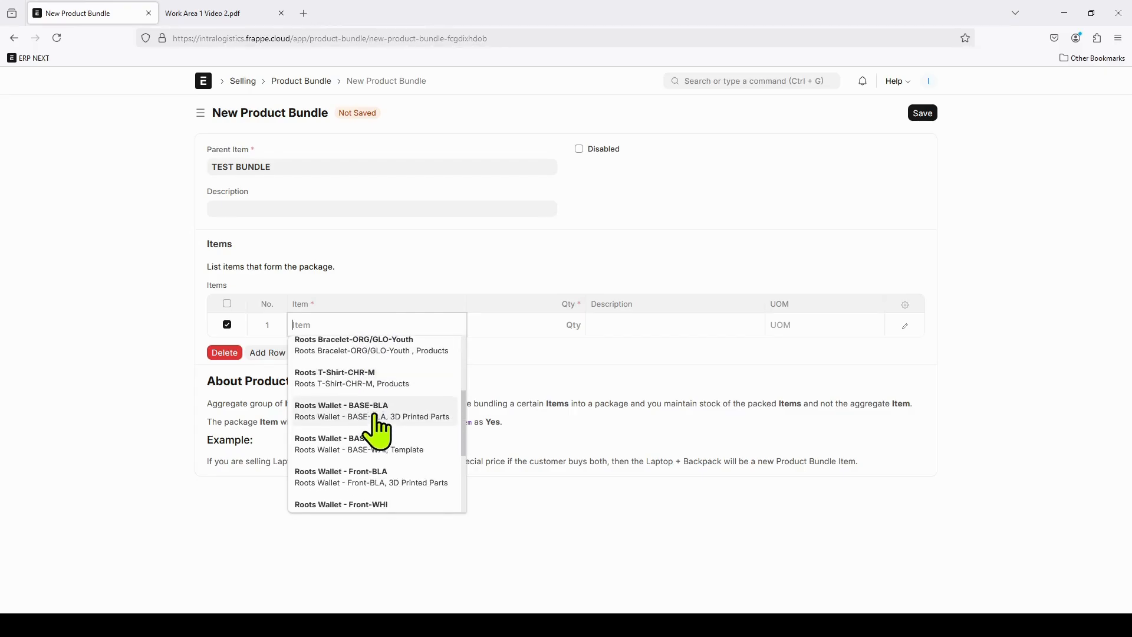
{"action": "scroll", "coordinate": [388, 413], "scroll_direction": "down", "scroll_amount": 1}
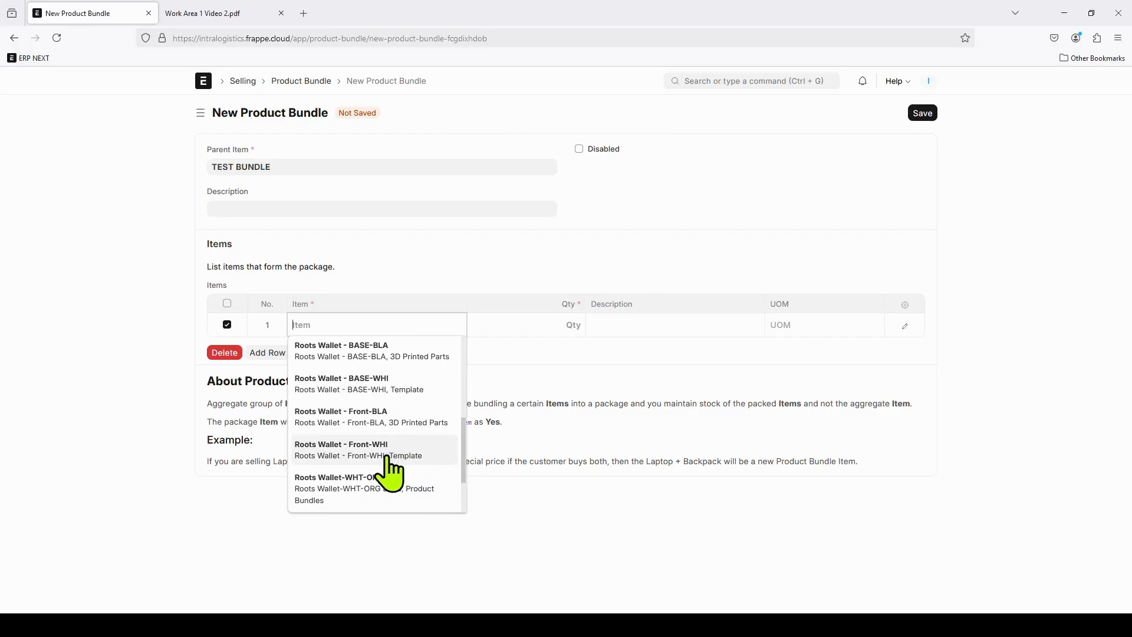
{"action": "left_click", "coordinate": [387, 454]}
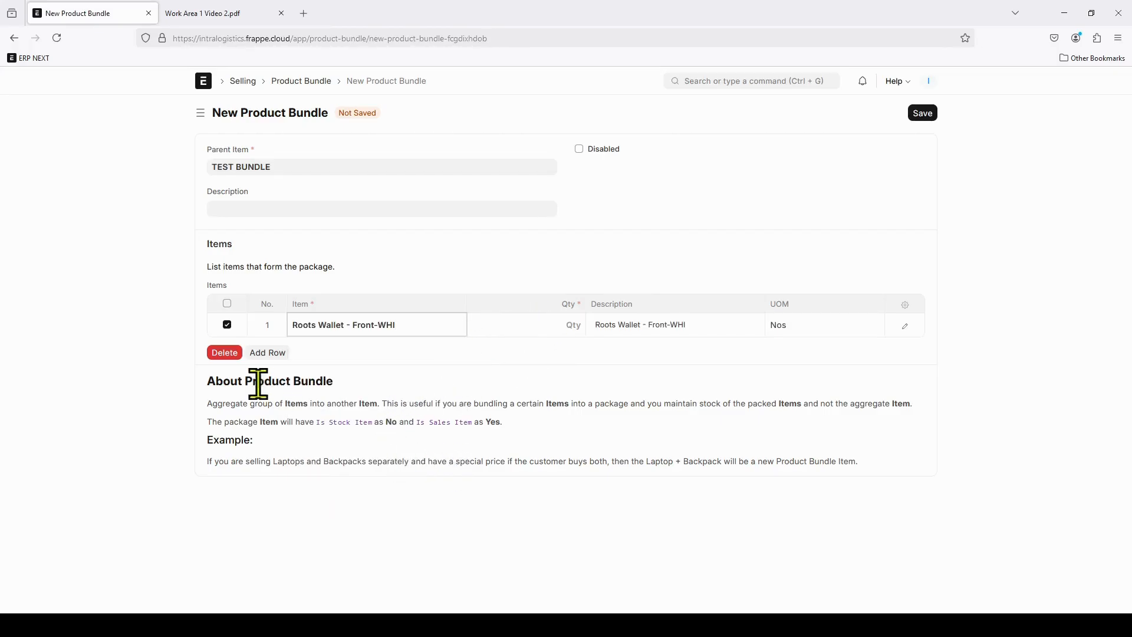
- Add two more rows to the bundle's items table for Roots Wallet - BASE-WHI and Roots Bracelet-ORG/GLO-Youth
{"action": "left_click", "coordinate": [272, 355]}
{"action": "left_click", "coordinate": [358, 348]}
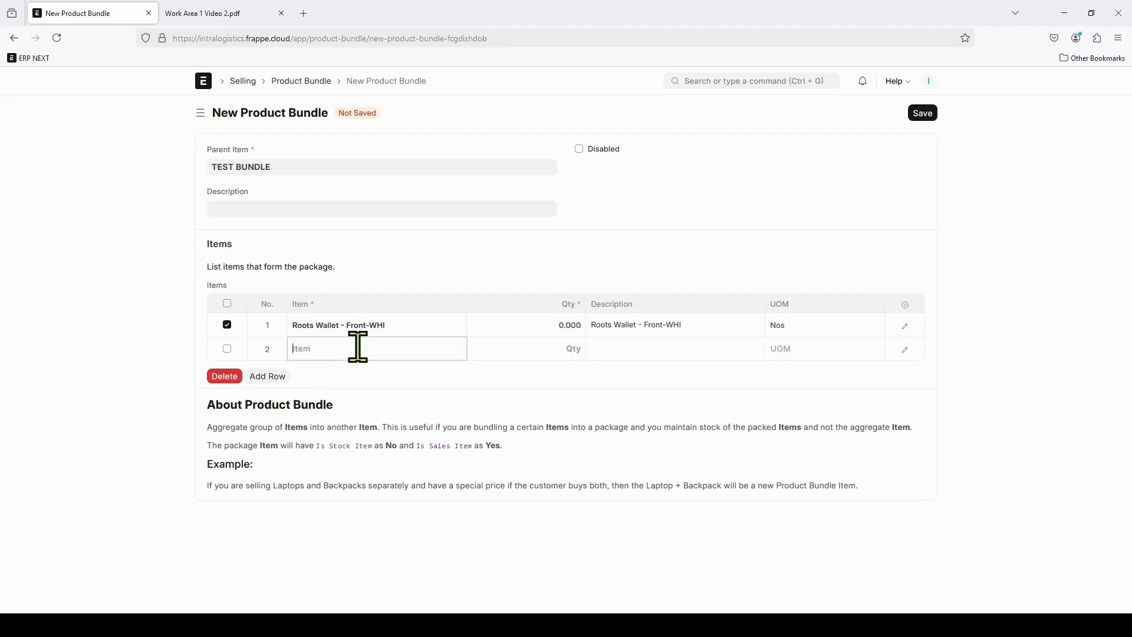
{"action": "scroll", "coordinate": [394, 475], "scroll_direction": "down", "scroll_amount": 5}
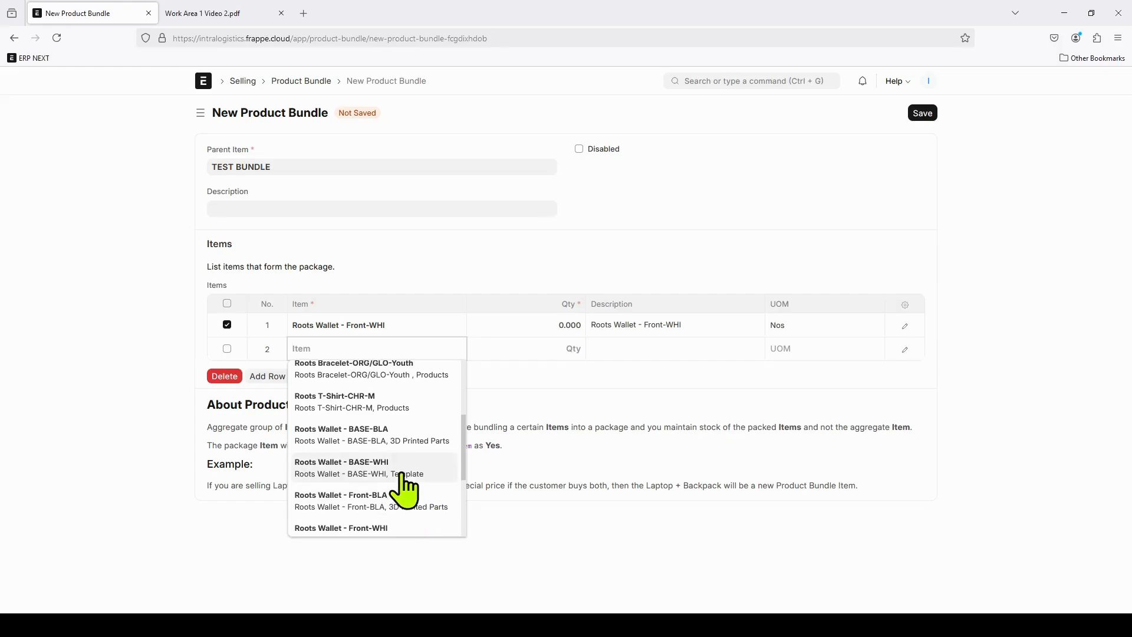
{"action": "left_click", "coordinate": [403, 470]}
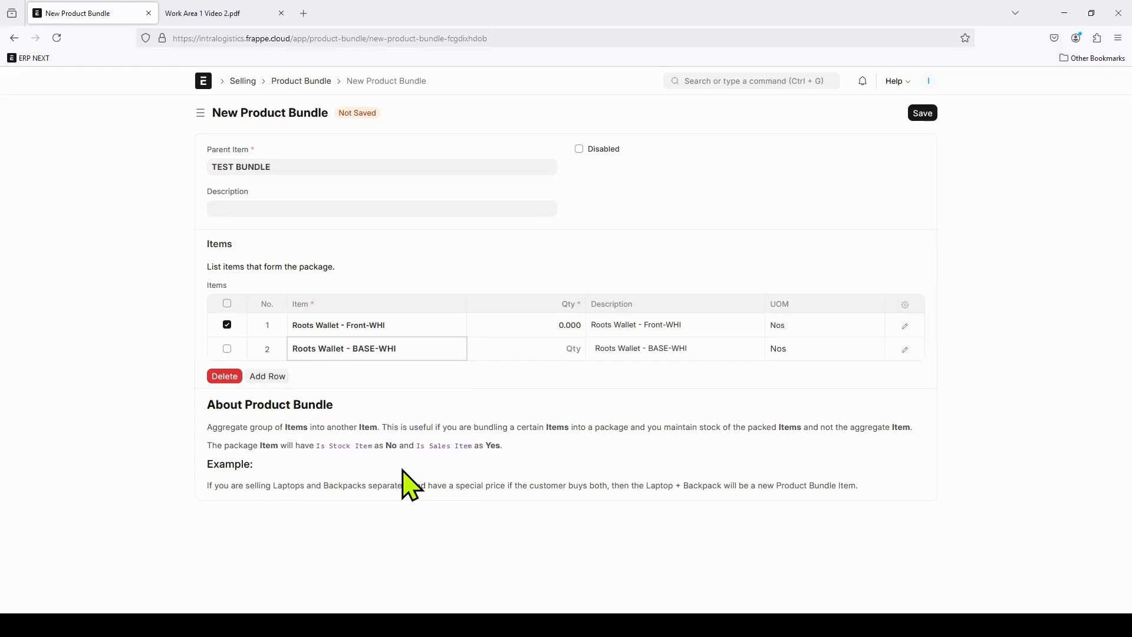
{"action": "left_click", "coordinate": [267, 377]}
{"action": "left_click", "coordinate": [351, 371]}
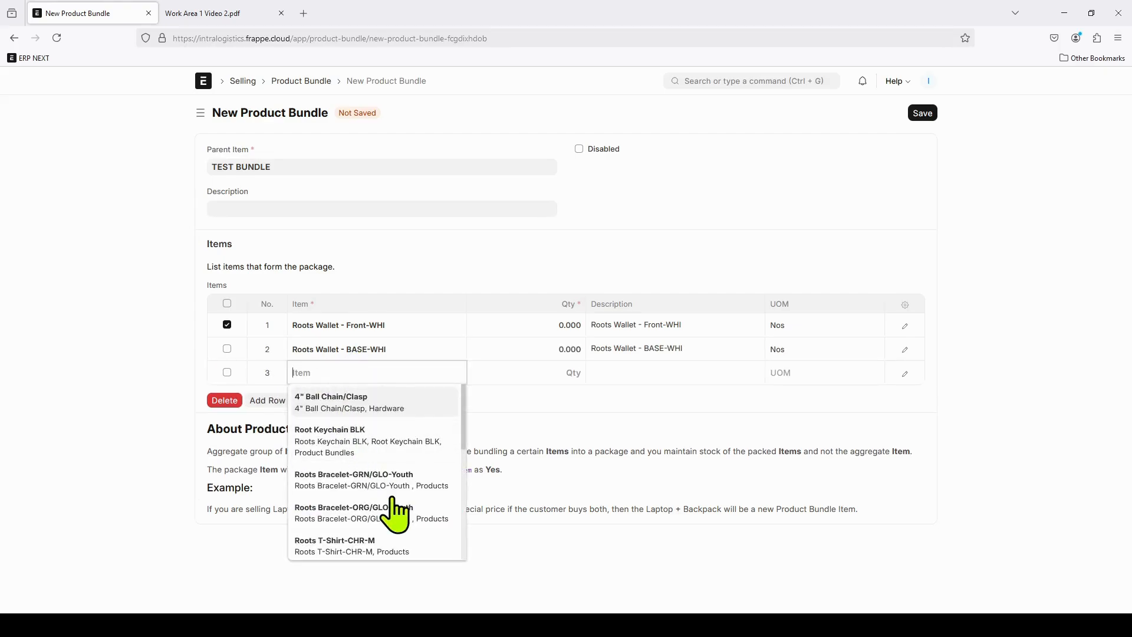
{"action": "left_click", "coordinate": [394, 510]}
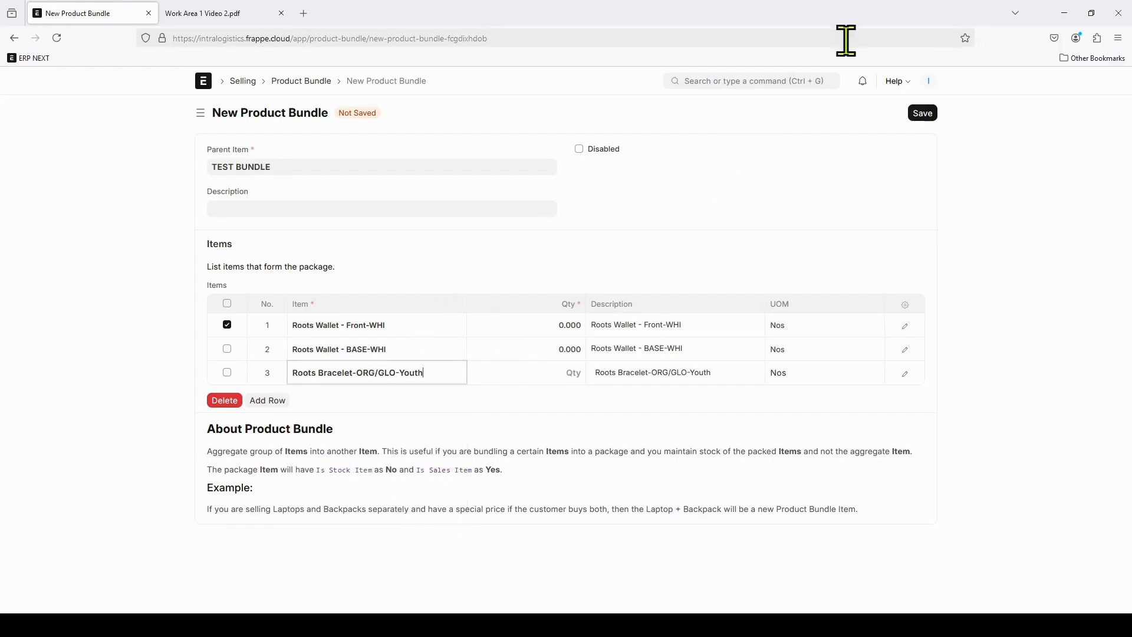
- Set the quantity to 1 for Roots Wallet - Front-WHI and 2 for Roots Wallet - BASE-WHI
{"action": "left_click", "coordinate": [568, 325]}
{"action": "type", "text": "1"}
{"action": "left_click", "coordinate": [569, 348]}
{"action": "type", "text": "2"}
{"action": "left_click", "coordinate": [675, 235]}
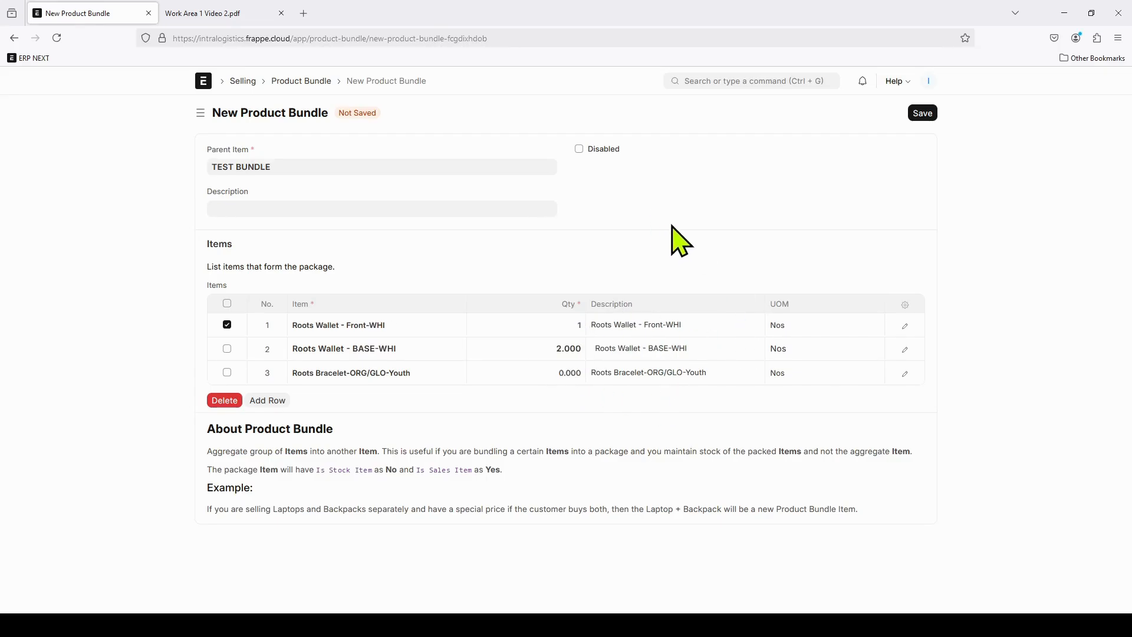